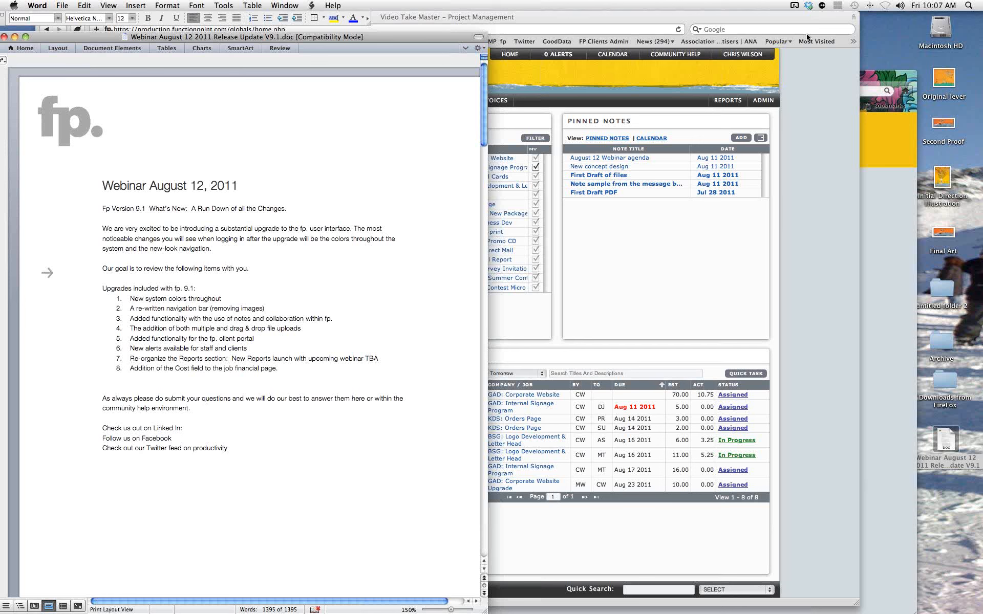
Minimize the Word webinar release-notes document to bring the Function Point dashboard into view.
{"action": "left_click", "coordinate": [15, 36]}
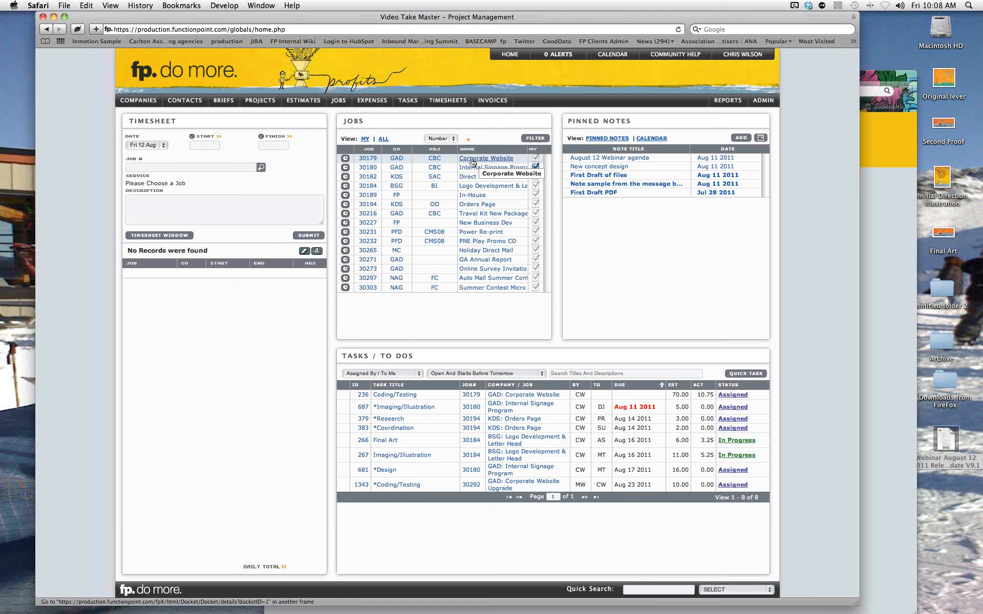
Open the estimate for job 30180 Internal Signage Program from Estimates > View Estimate.
{"action": "mouse_move", "coordinate": [310, 102]}
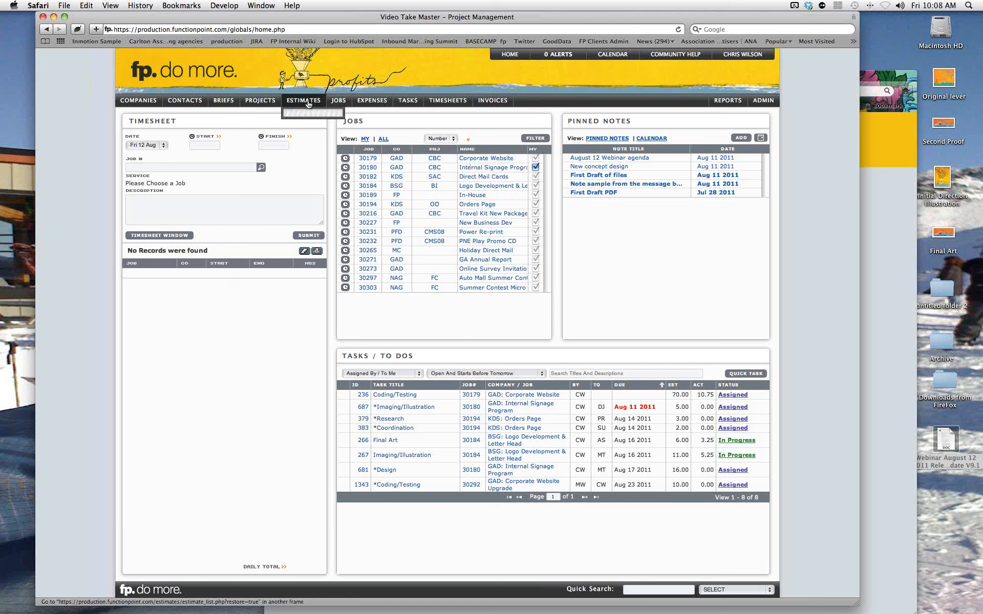
{"action": "mouse_move", "coordinate": [309, 126]}
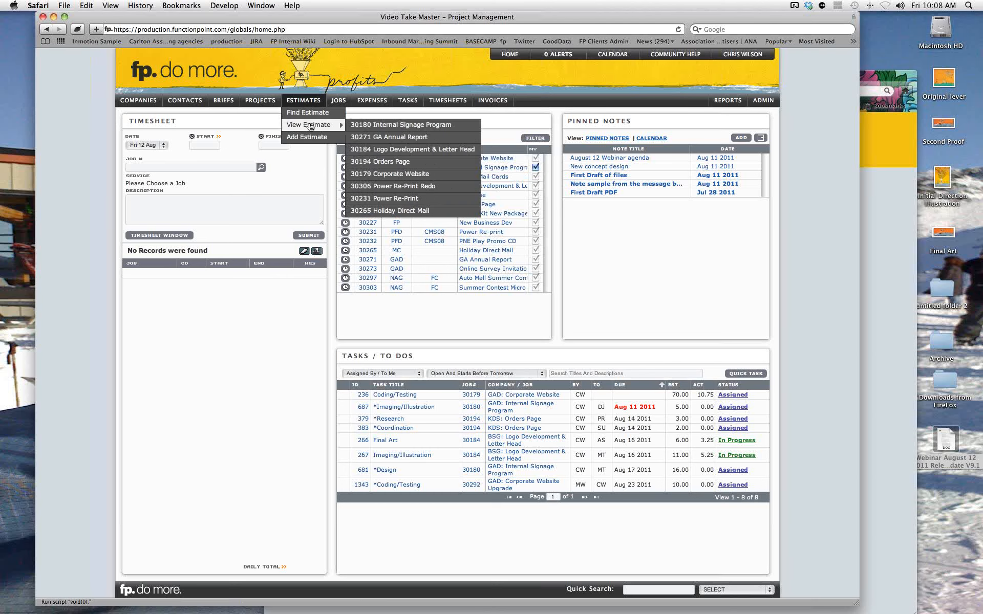
{"action": "left_click", "coordinate": [384, 128]}
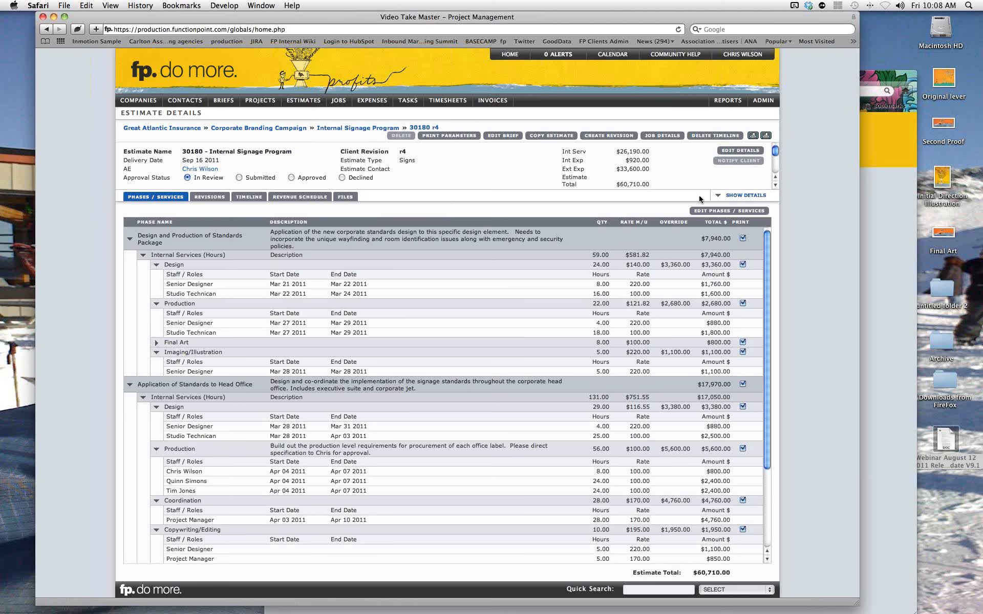
{"action": "left_click", "coordinate": [720, 198]}
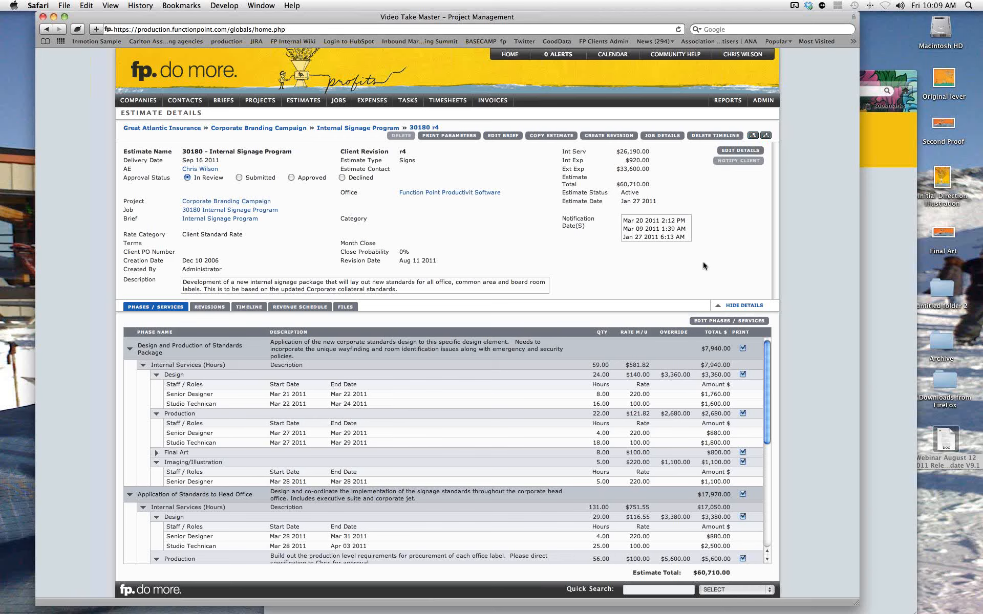
{"action": "left_click", "coordinate": [718, 306]}
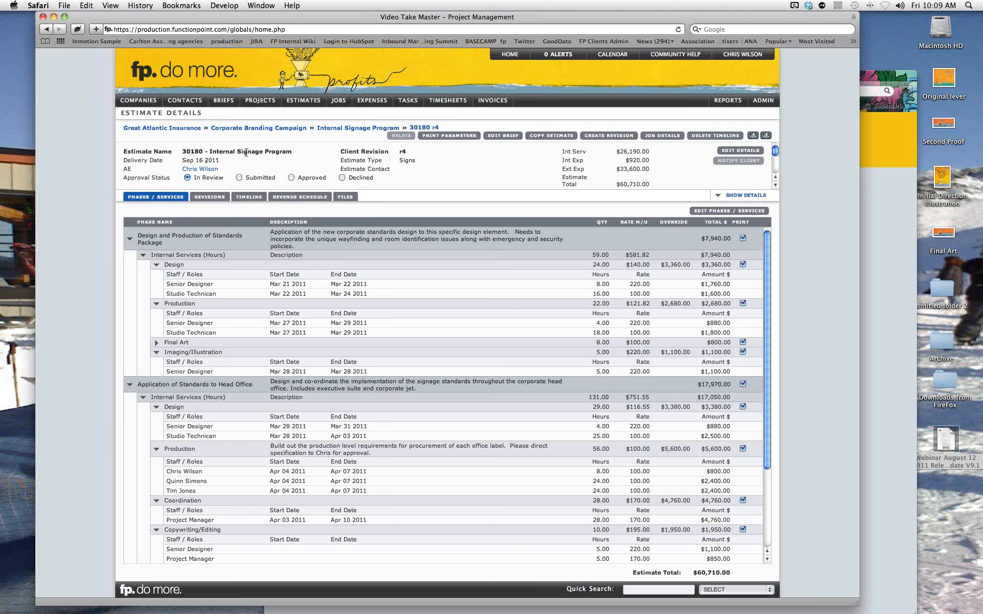
Return to the home dashboard and look over the Companies and Jobs menus.
{"action": "left_click", "coordinate": [509, 54]}
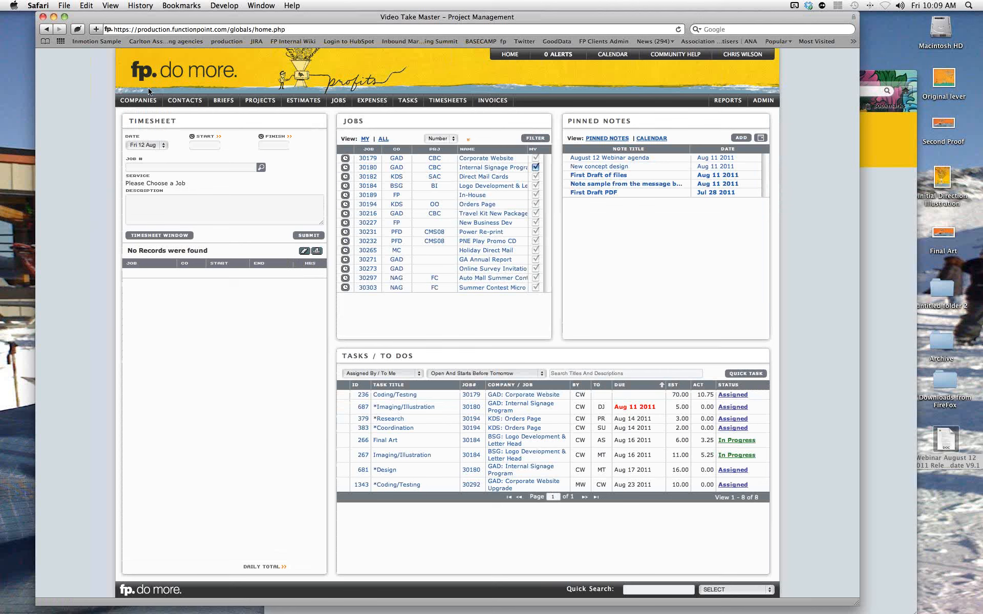
{"action": "mouse_move", "coordinate": [145, 100]}
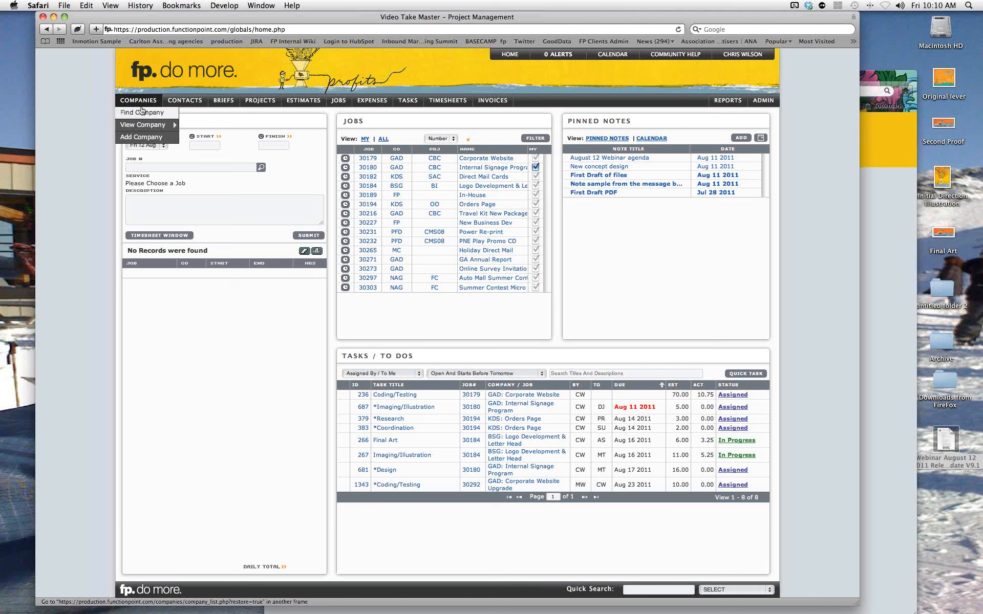
{"action": "mouse_move", "coordinate": [139, 125]}
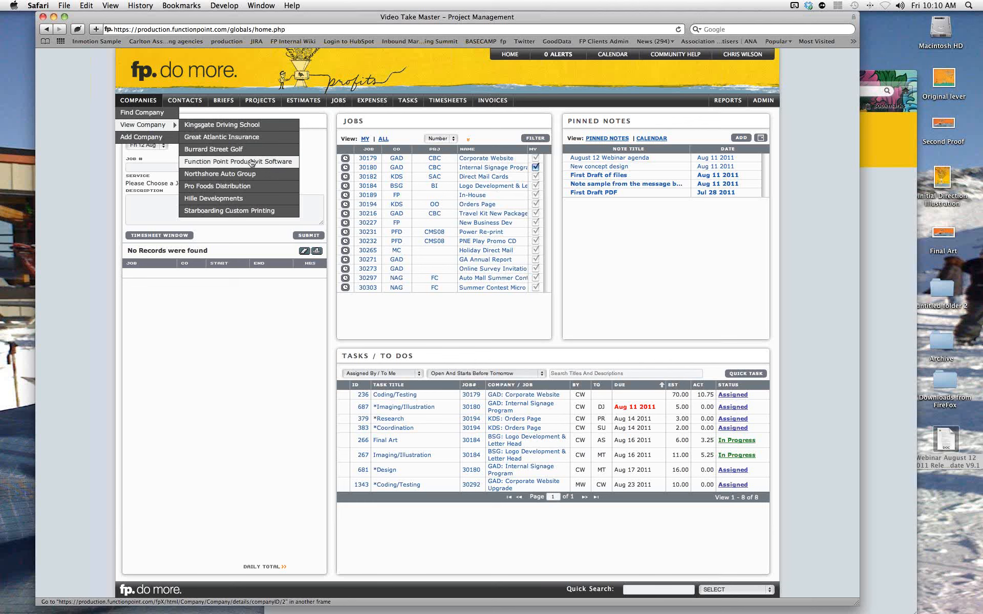
{"action": "mouse_move", "coordinate": [333, 104]}
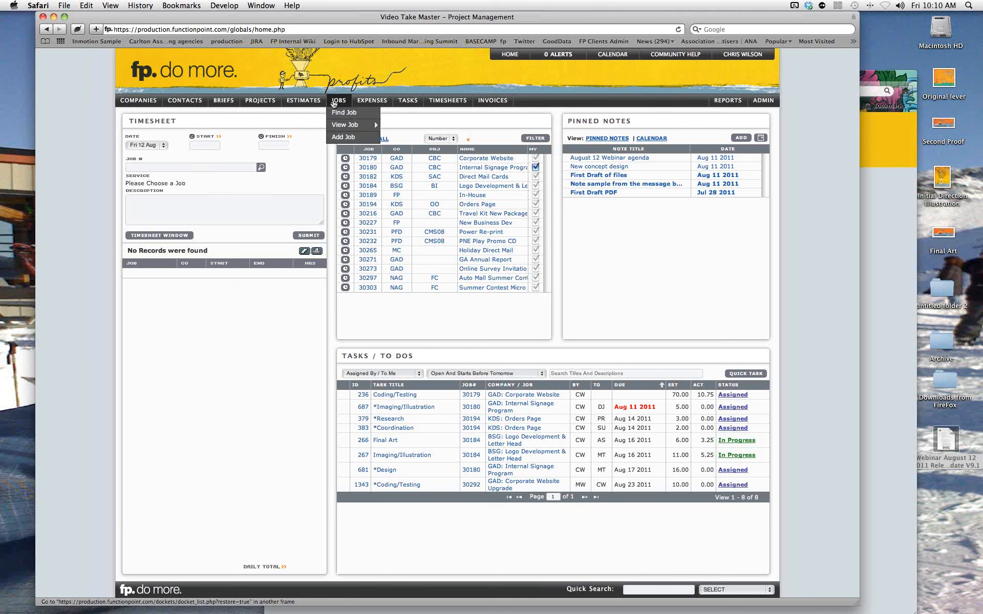
{"action": "mouse_move", "coordinate": [335, 128]}
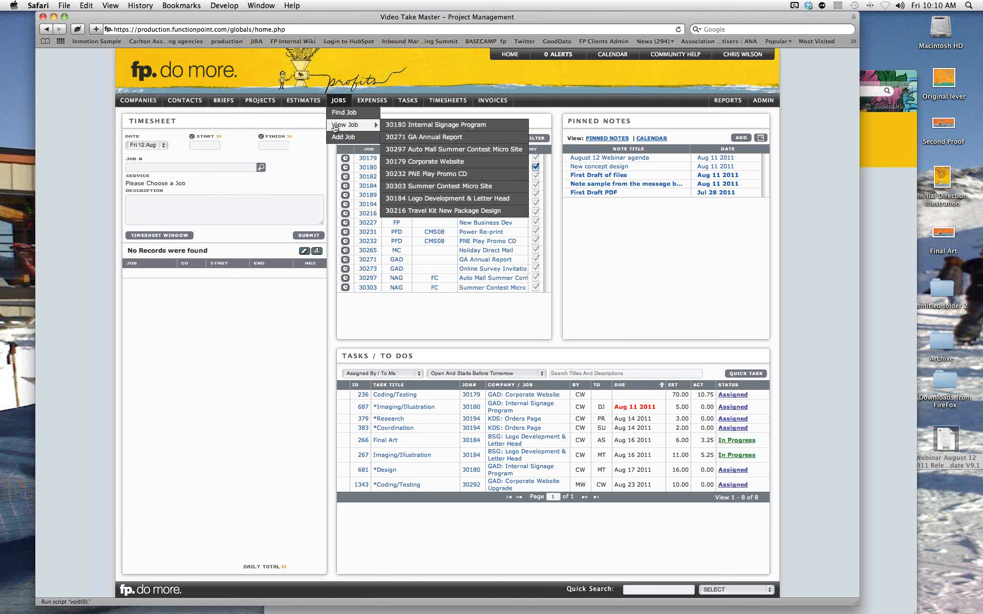
{"action": "left_click", "coordinate": [399, 126]}
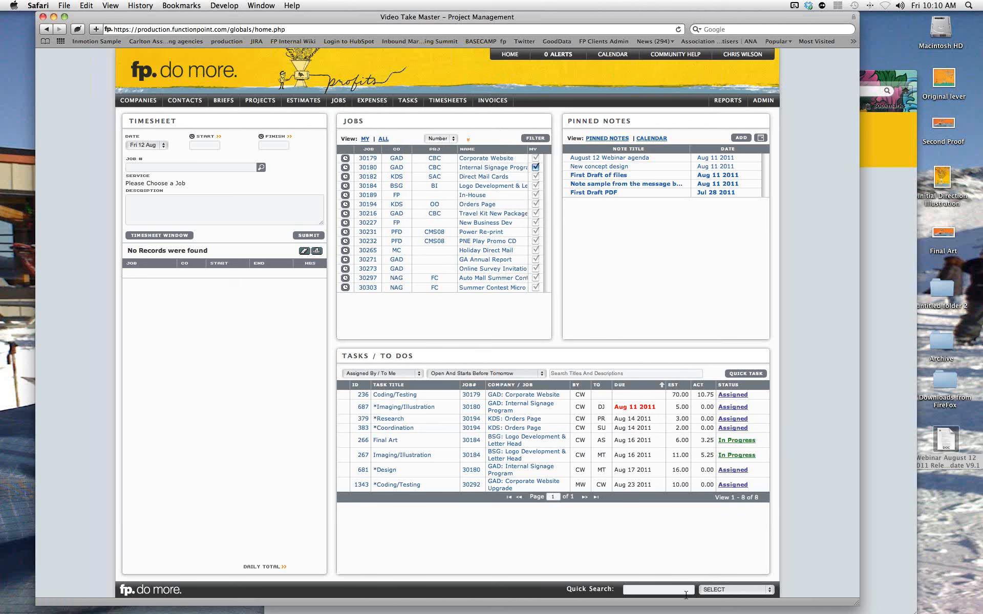
{"action": "left_click", "coordinate": [718, 592]}
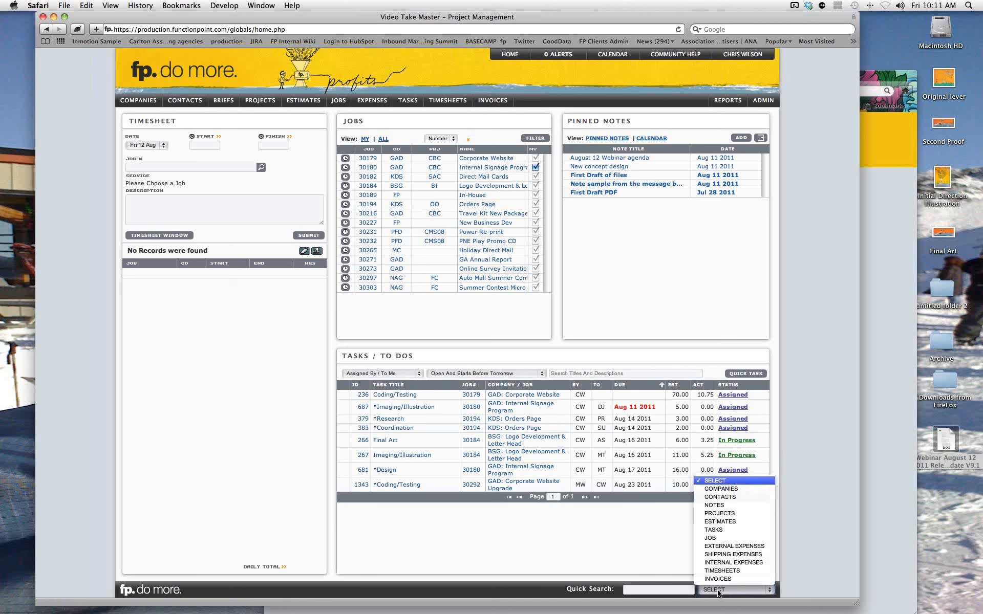
{"action": "left_click", "coordinate": [802, 578]}
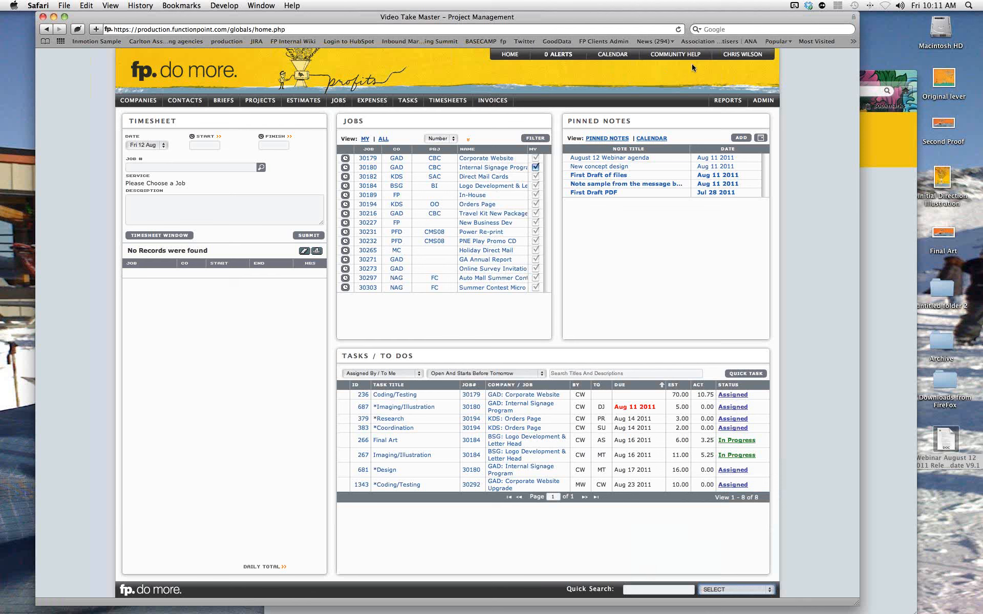
{"action": "mouse_move", "coordinate": [745, 57]}
{"action": "mouse_move", "coordinate": [717, 102]}
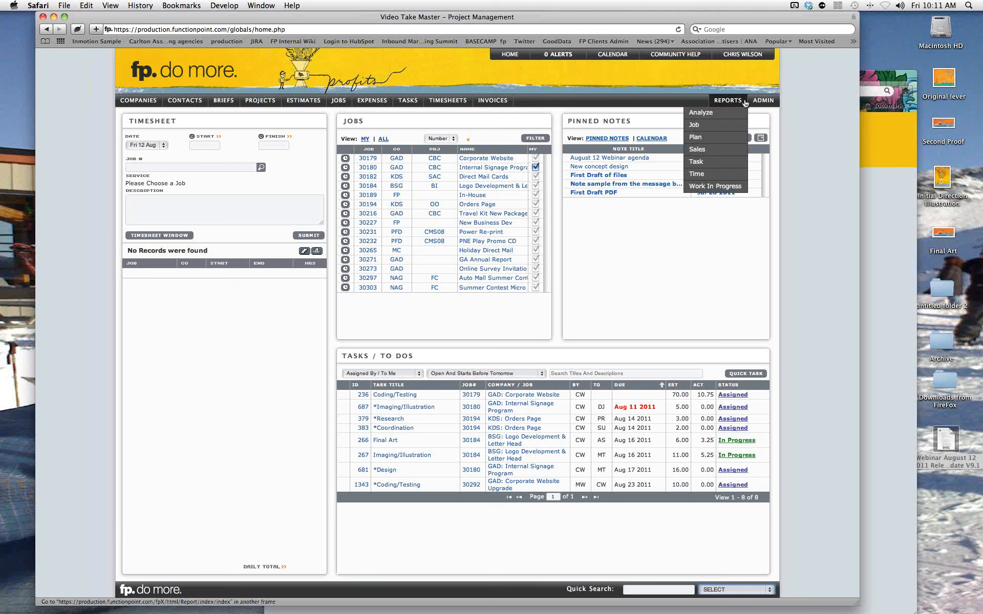
{"action": "mouse_move", "coordinate": [756, 102]}
{"action": "mouse_move", "coordinate": [751, 138]}
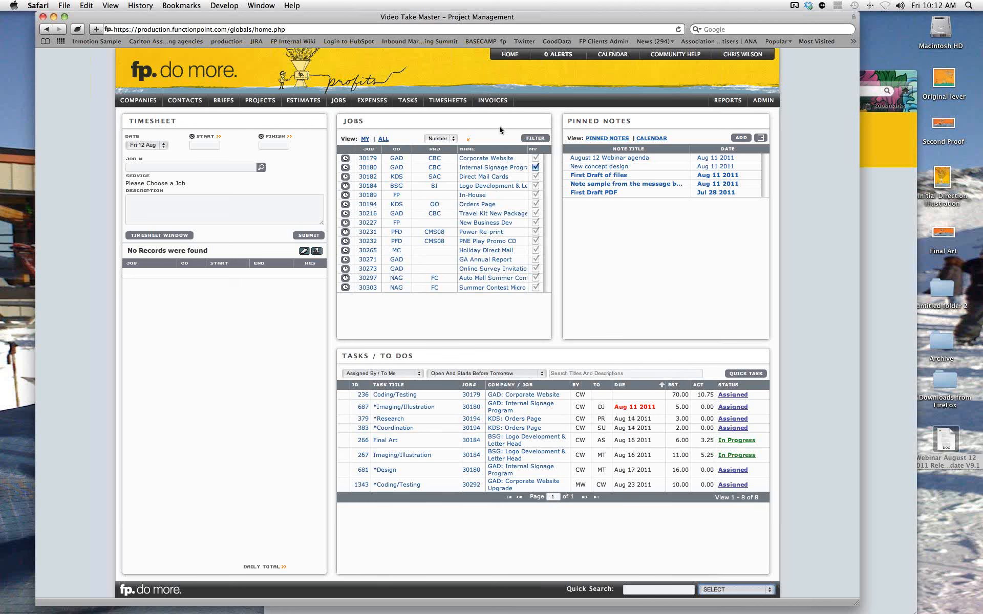
Open job 30180's details and start a new note addressed to one of its contacts.
{"action": "left_click", "coordinate": [481, 168]}
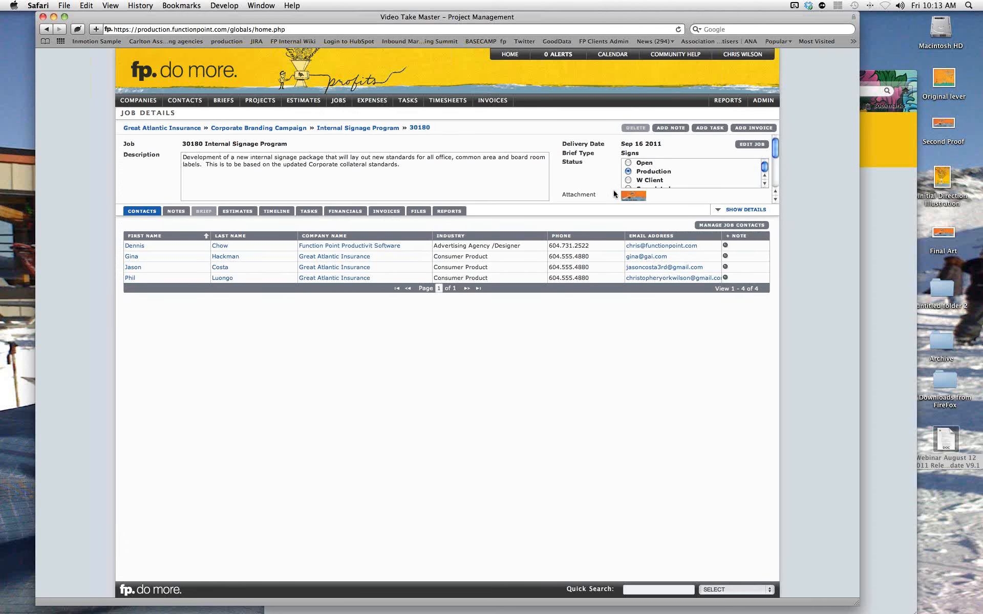
{"action": "mouse_move", "coordinate": [630, 199]}
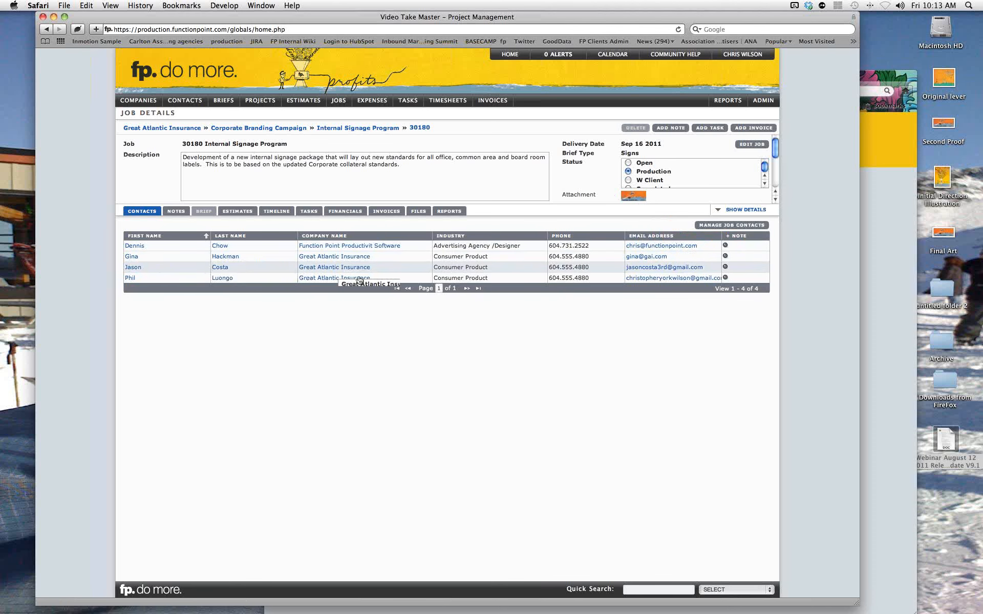
{"action": "left_click", "coordinate": [725, 278]}
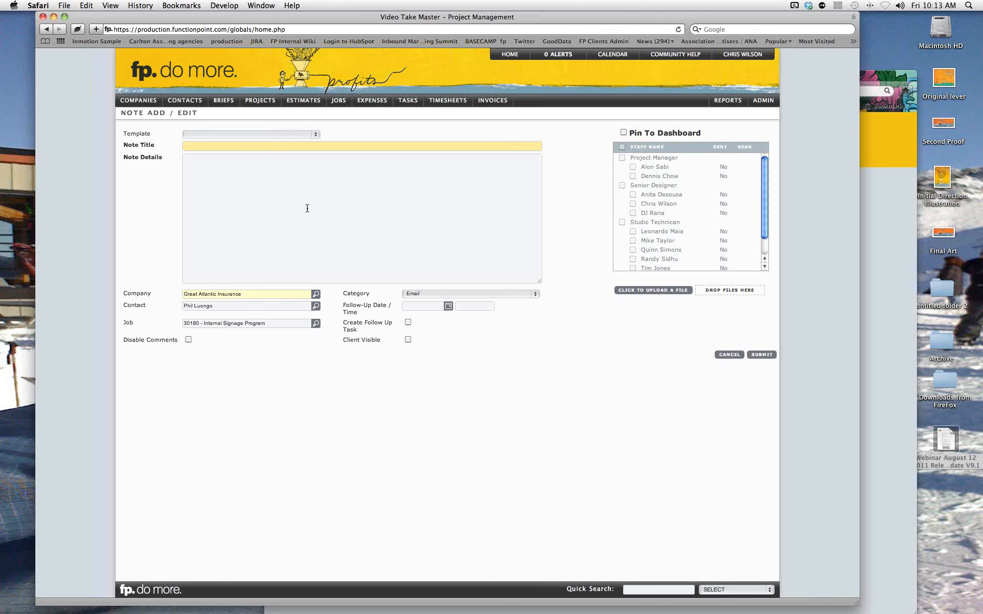
Title the note 'This is the next revision cycle' and write 'Please see the attached and provide your feedback.'.
{"action": "type", "text": "This is the next revision cycle"}
{"action": "key", "text": "BackSpace"}
{"action": "key", "text": "BackSpace"}
{"action": "left_click", "coordinate": [307, 208]}
{"action": "type", "text": "Pl"}
{"action": "type", "text": "aase"}
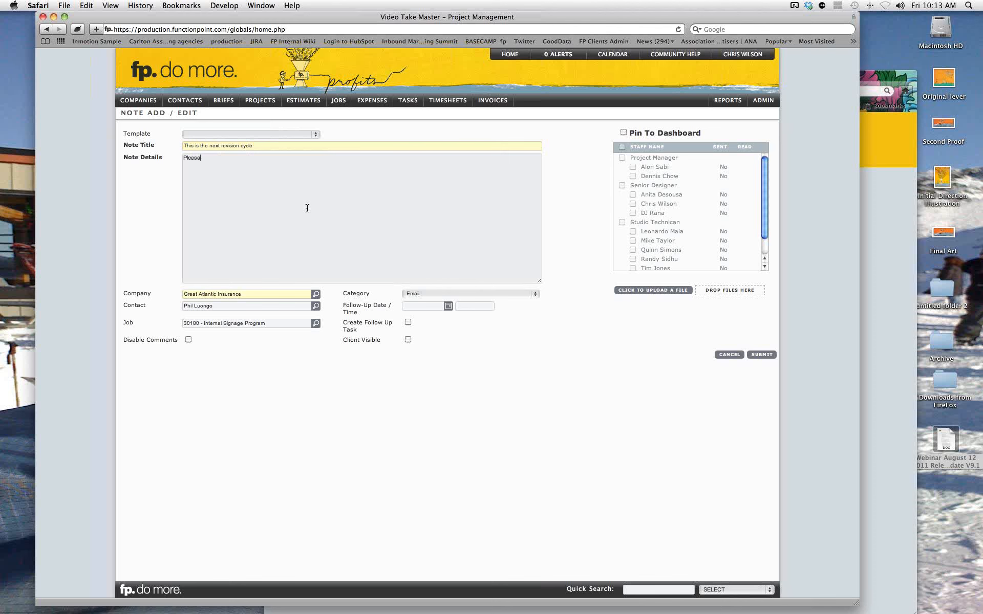
{"action": "type", "text": " see the attached and provoide your feedo"}
{"action": "key", "text": "BackSpace"}
{"action": "type", "text": "bac"}
{"action": "type", "text": "ck"}
{"action": "type", "text": "."}
Attach Original lever.png and Initial Direction Illustration.png to the note via the file drop zone.
{"action": "left_click_drag", "start_coordinate": [944, 81], "coordinate": [727, 296]}
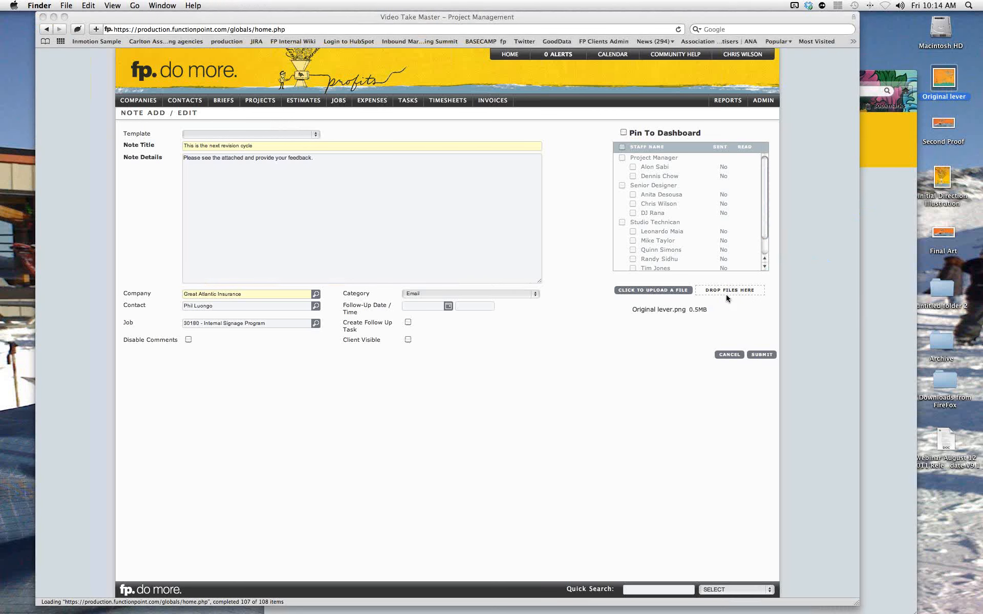
{"action": "left_click_drag", "start_coordinate": [941, 179], "coordinate": [712, 296]}
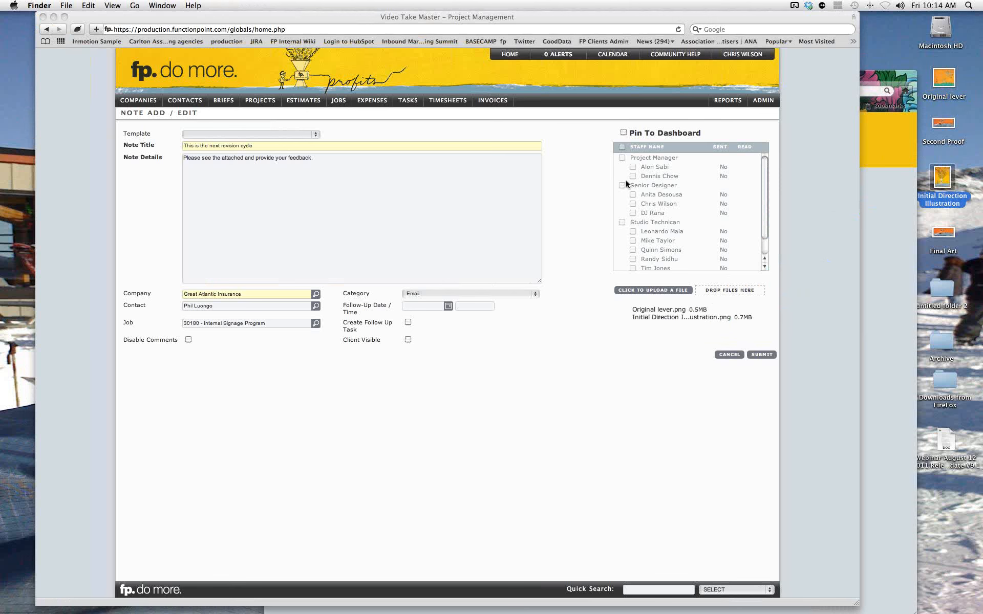
Pin the note to the dashboard and add two studio technicians as recipients.
{"action": "left_click", "coordinate": [623, 132]}
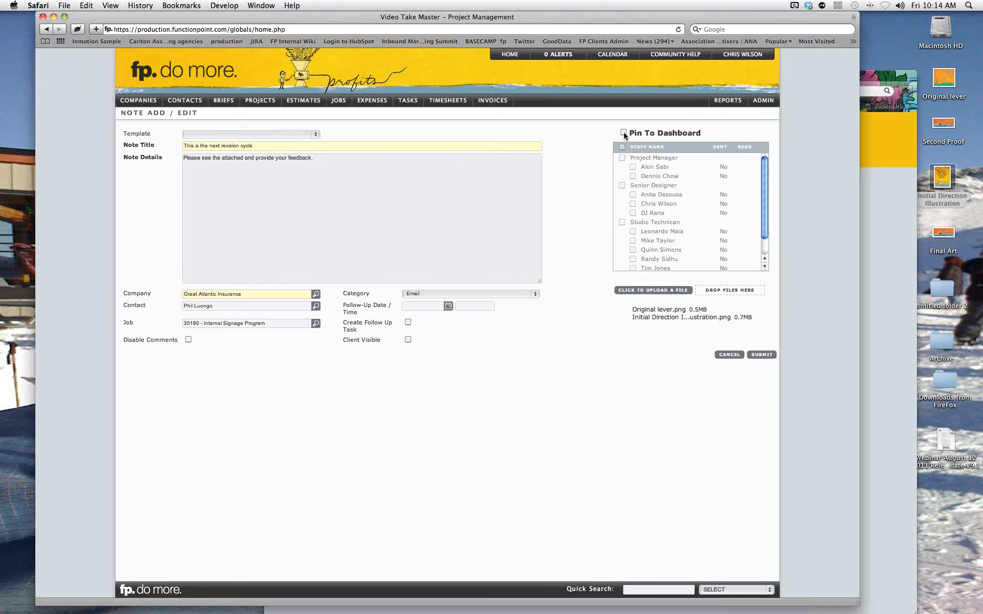
{"action": "left_click", "coordinate": [624, 132]}
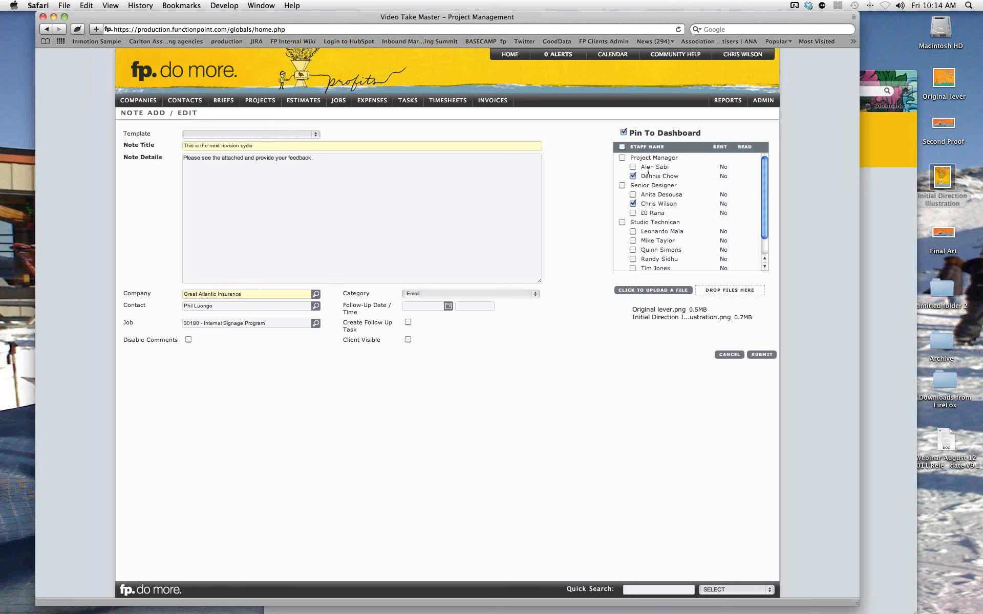
{"action": "left_click", "coordinate": [633, 233]}
{"action": "left_click", "coordinate": [633, 241]}
Leave the follow-up date empty and submit the note.
{"action": "mouse_move", "coordinate": [191, 105]}
{"action": "mouse_move", "coordinate": [188, 126]}
{"action": "mouse_move", "coordinate": [316, 308]}
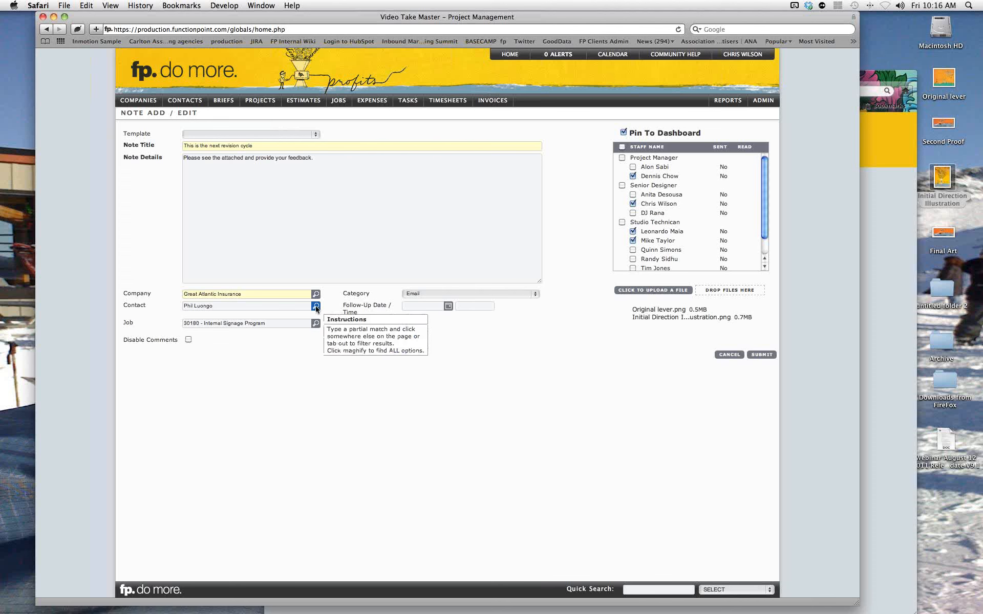
{"action": "left_click", "coordinate": [449, 309]}
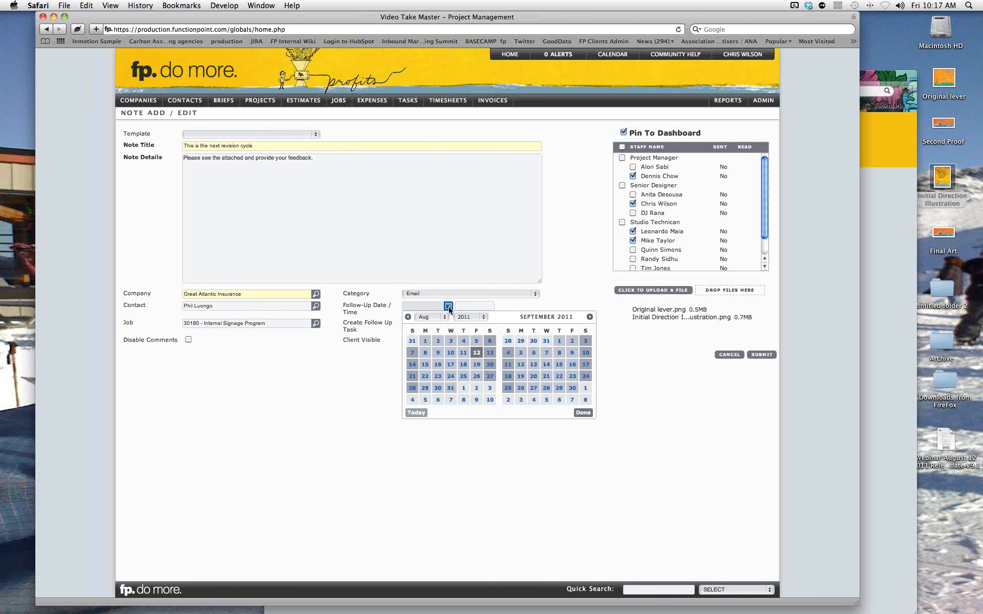
{"action": "left_click", "coordinate": [569, 303]}
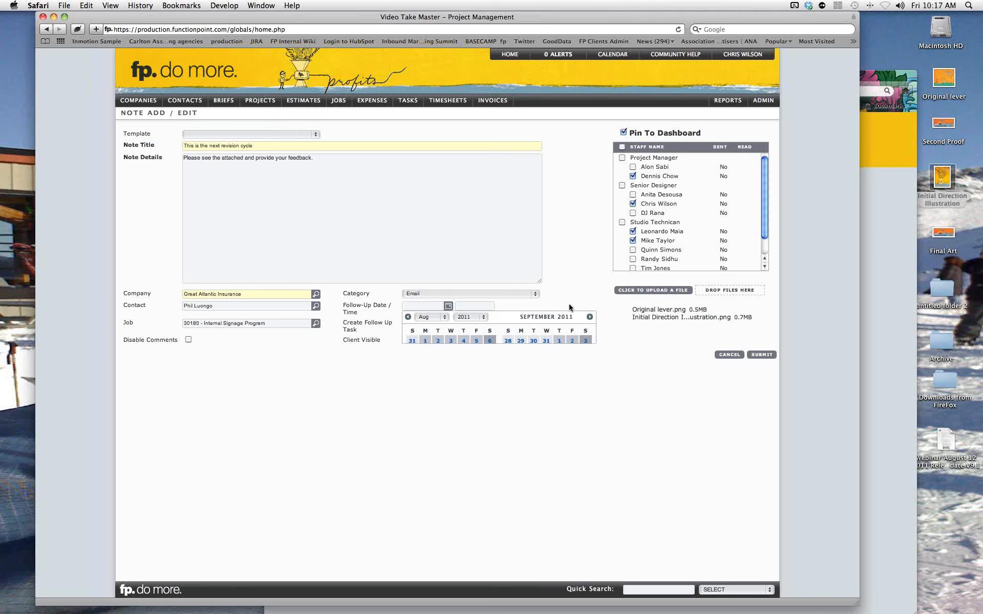
{"action": "left_click", "coordinate": [758, 355]}
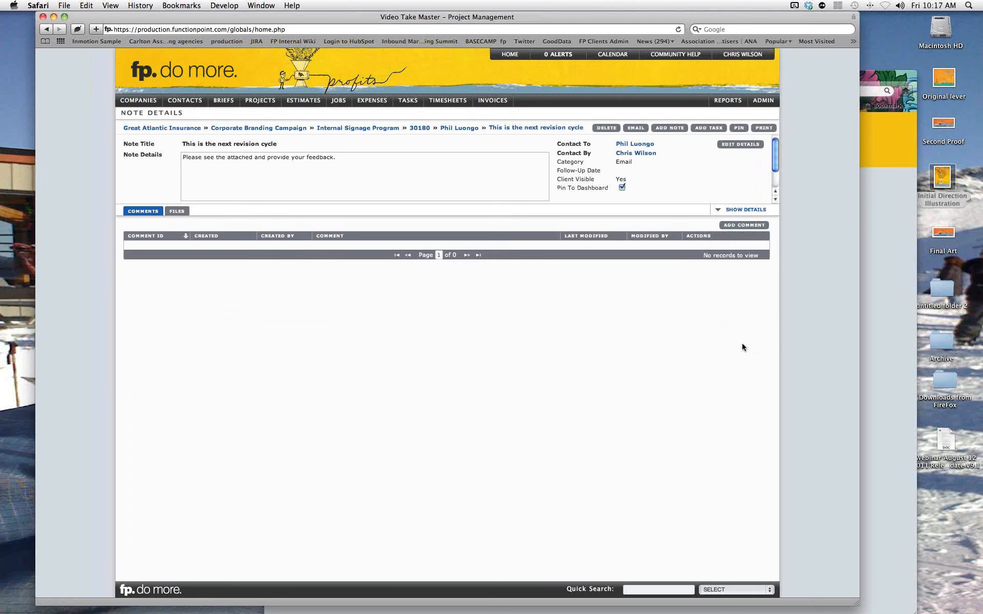
Show the note's full details and its Files listing with both attached images.
{"action": "left_click", "coordinate": [718, 211]}
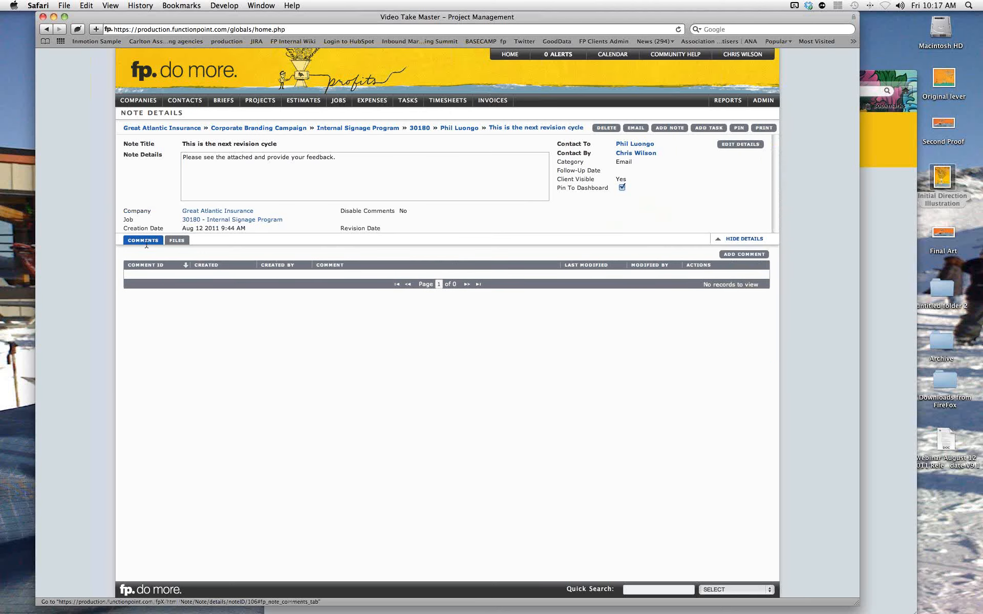
{"action": "left_click", "coordinate": [174, 242]}
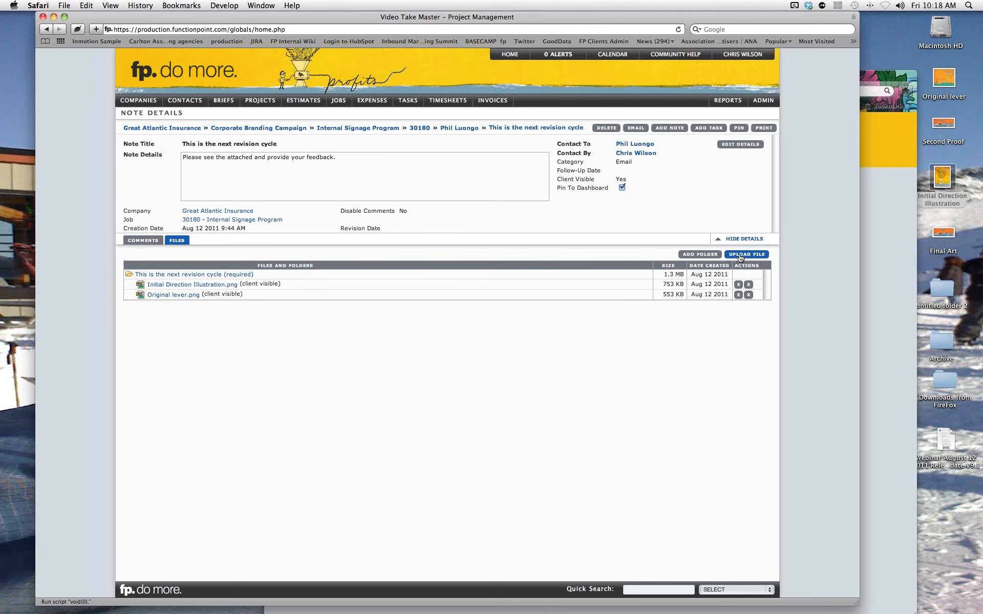
{"action": "left_click", "coordinate": [711, 255]}
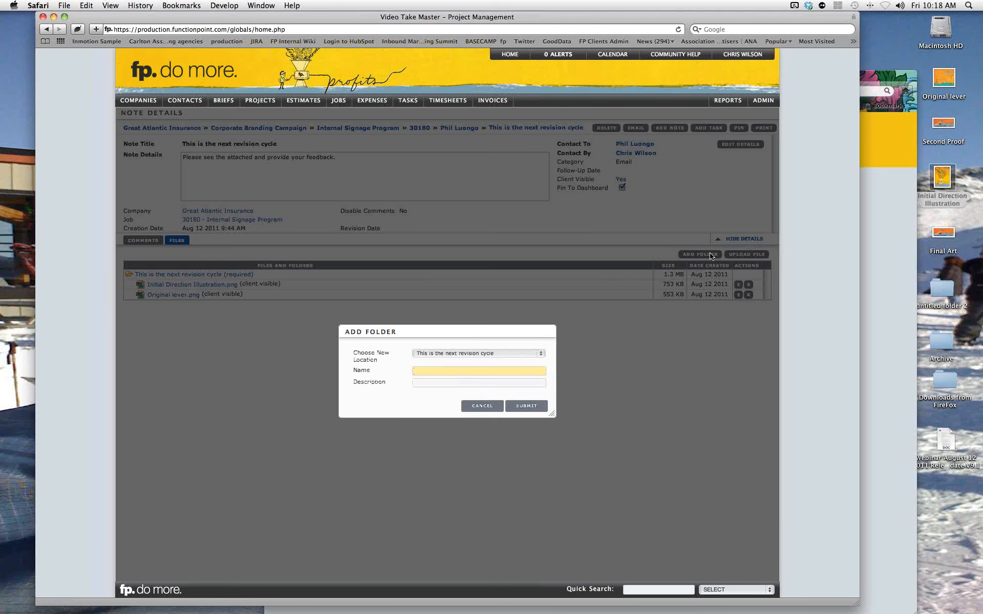
{"action": "left_click", "coordinate": [482, 407]}
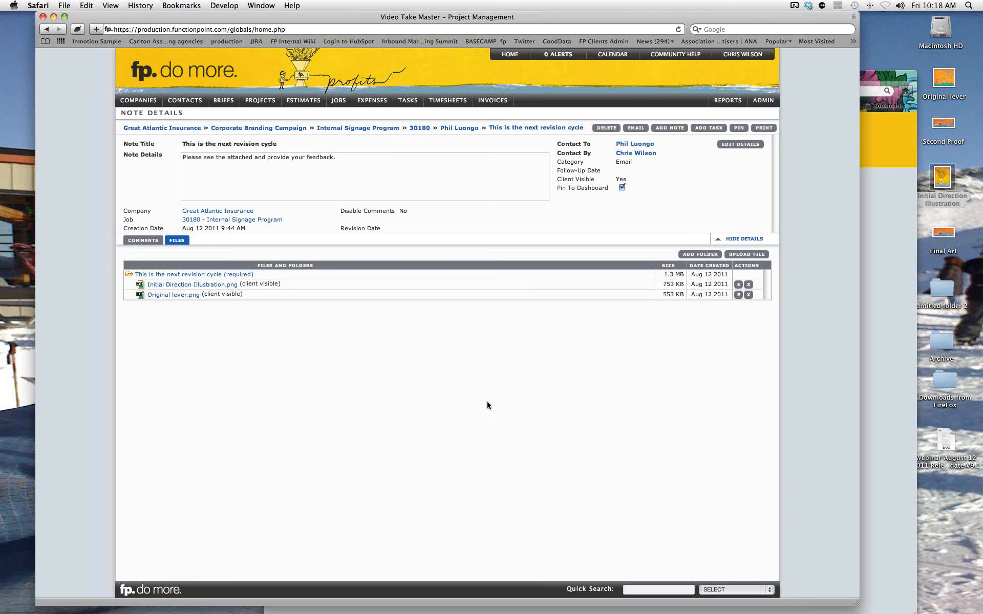
{"action": "left_click", "coordinate": [742, 254]}
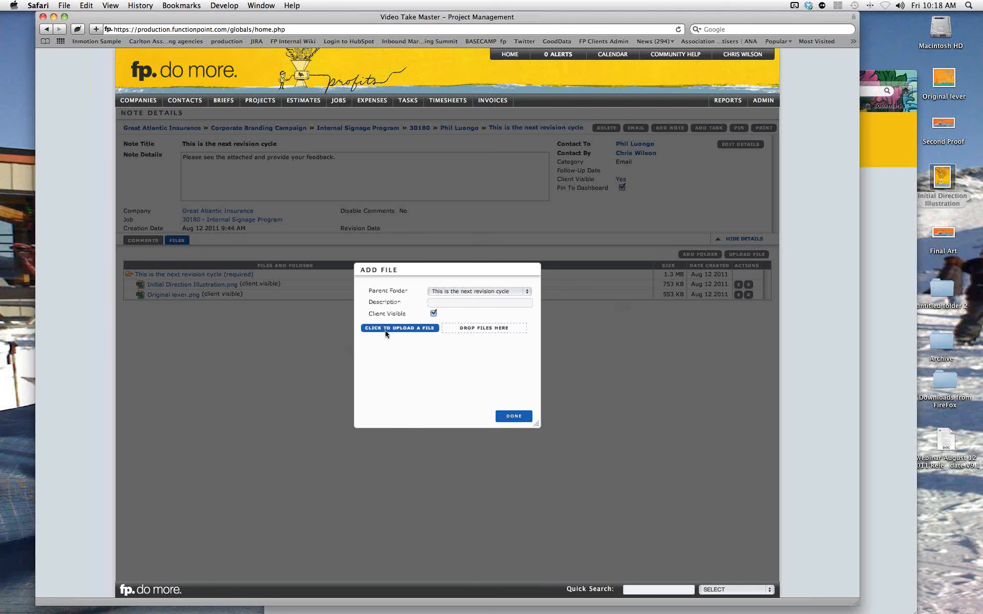
{"action": "left_click", "coordinate": [504, 416]}
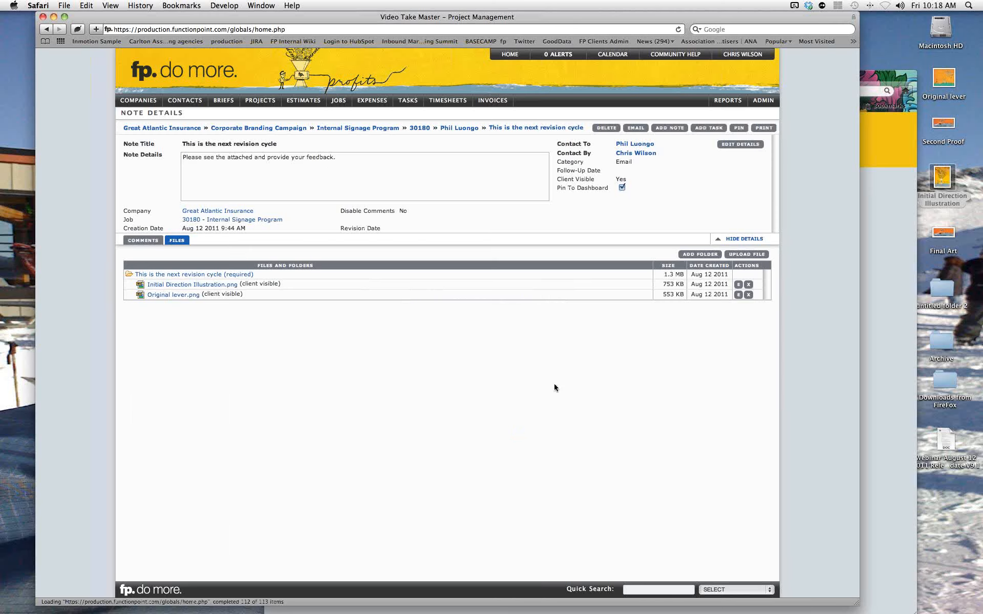
{"action": "left_click", "coordinate": [738, 295]}
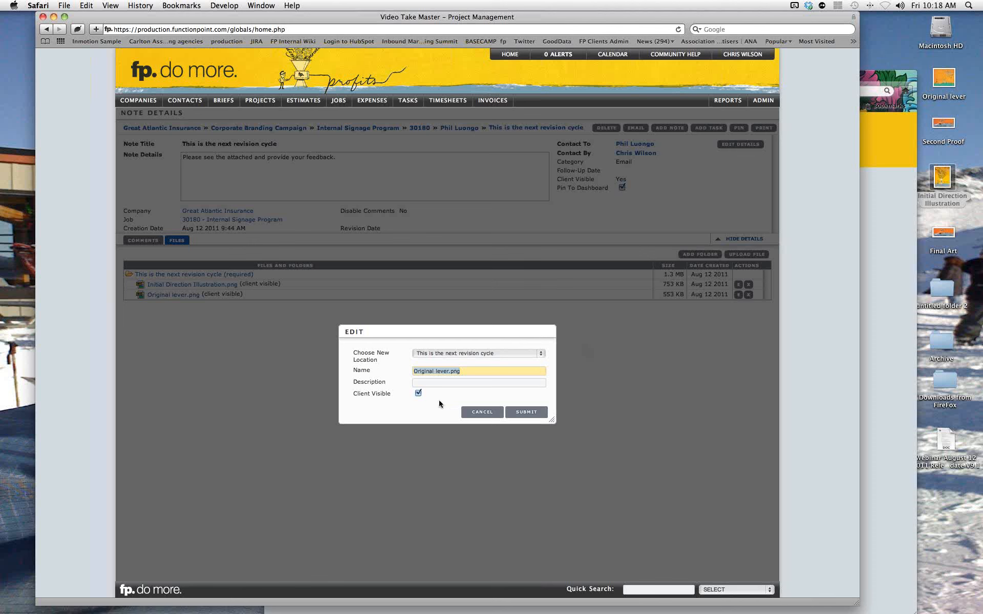
{"action": "left_click", "coordinate": [475, 412]}
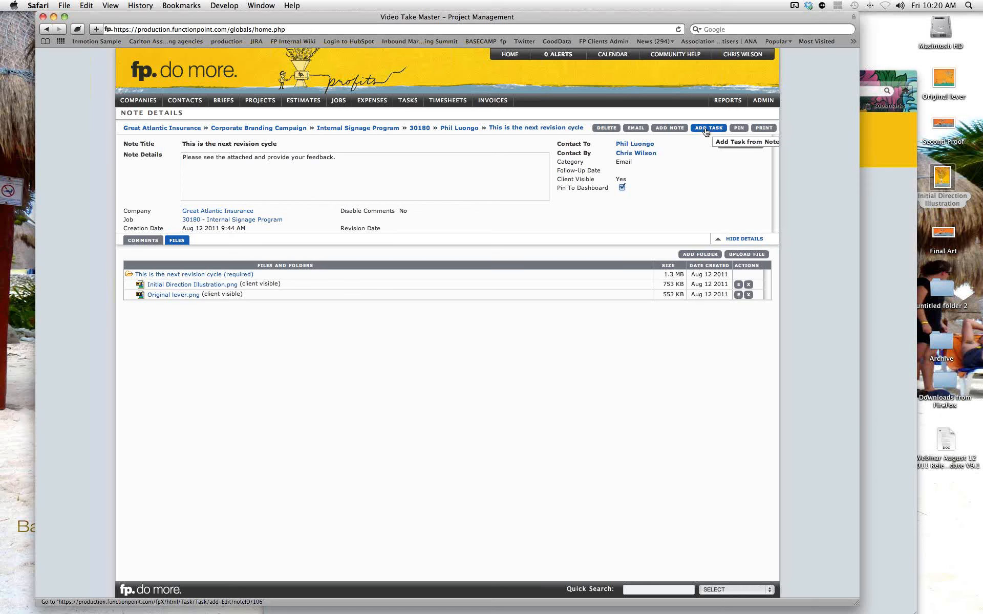
Review the note's Pin to Dashboard staff list, then cancel without changes.
{"action": "left_click", "coordinate": [739, 129]}
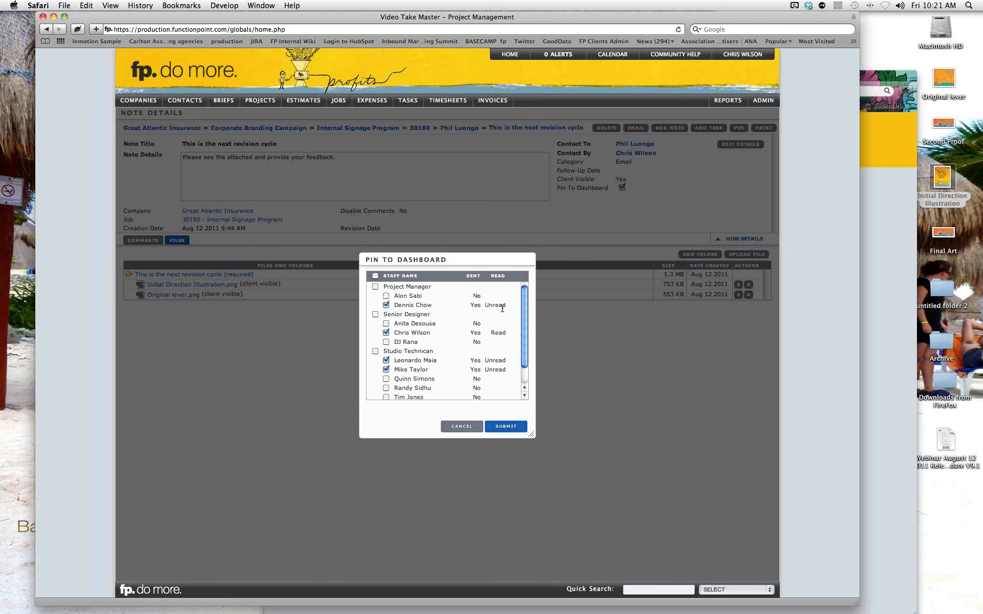
{"action": "left_click", "coordinate": [465, 428]}
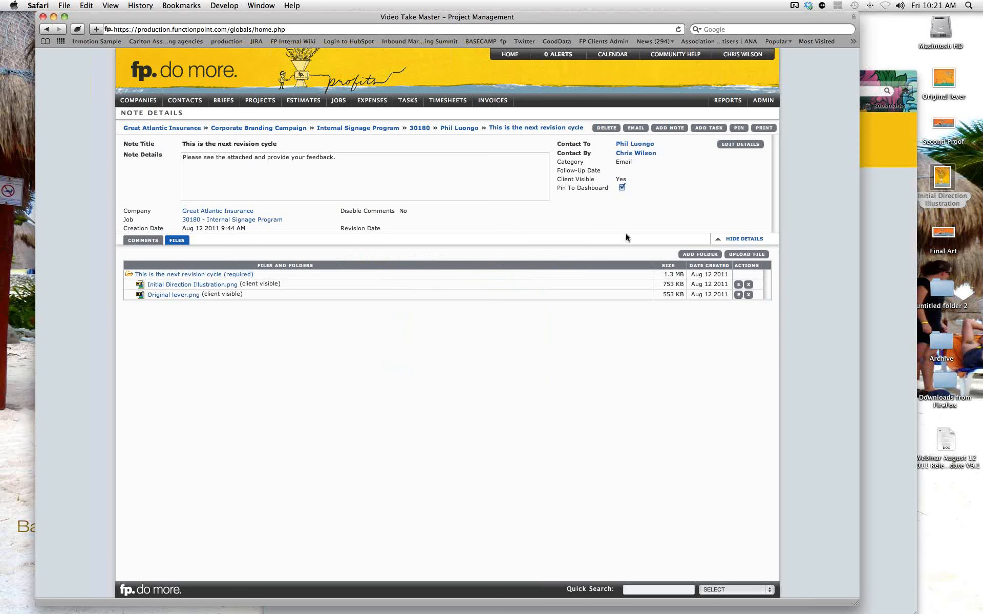
Pin 'This is the next revision cycle' to the dashboard and check it tops Pinned Notes on HOME.
{"action": "left_click", "coordinate": [621, 188]}
{"action": "left_click", "coordinate": [622, 188]}
{"action": "left_click", "coordinate": [738, 128]}
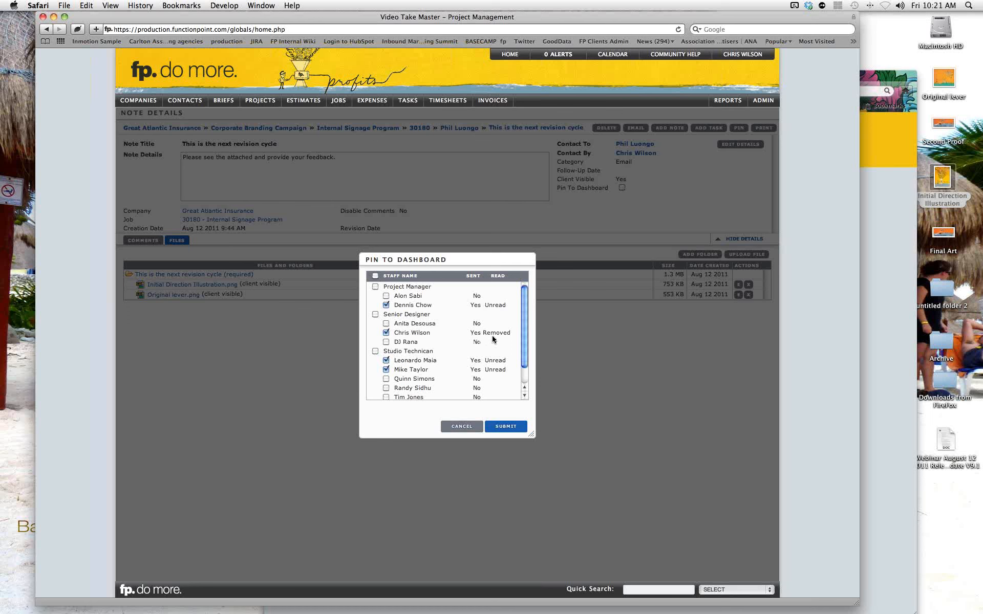
{"action": "left_click", "coordinate": [462, 427]}
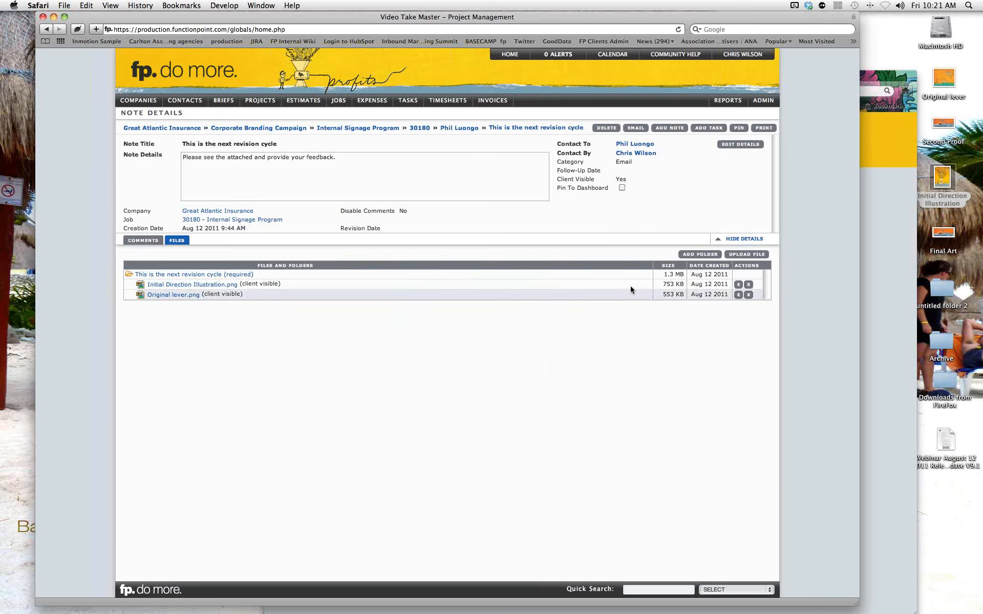
{"action": "left_click", "coordinate": [622, 188]}
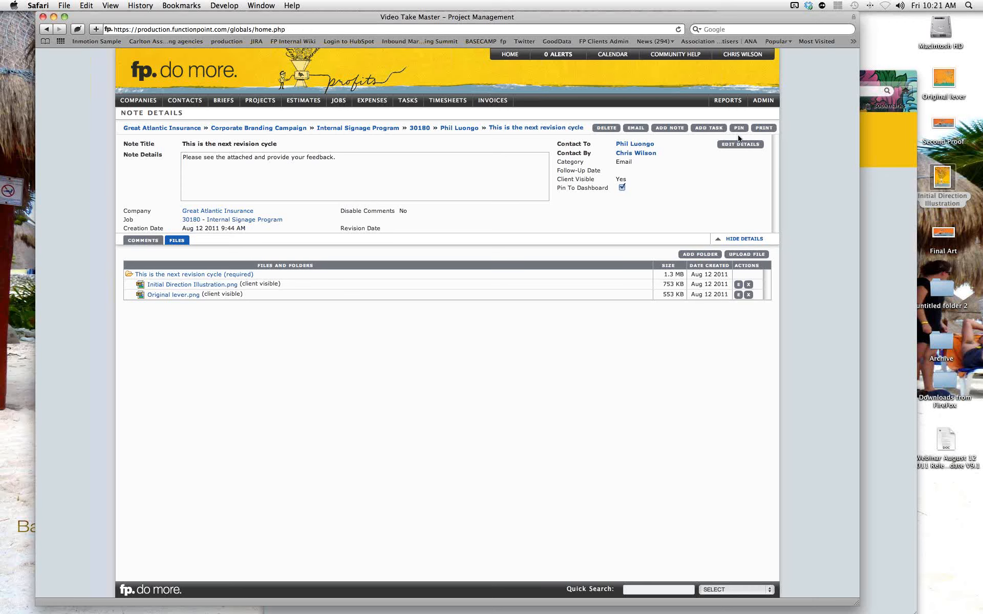
{"action": "left_click", "coordinate": [509, 56]}
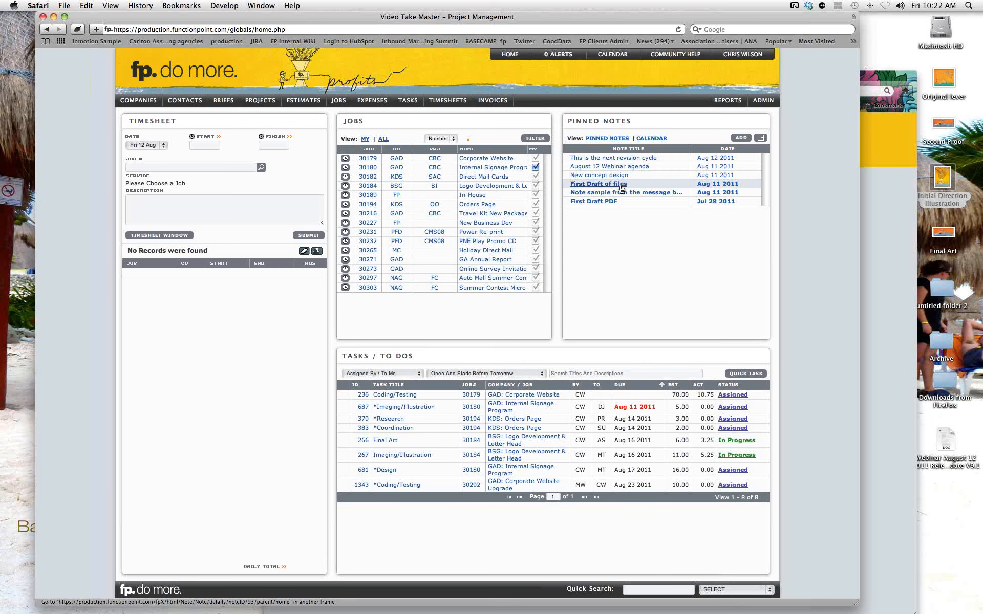
Open the revision-cycle note from Pinned Notes and untick Pin To Dashboard.
{"action": "left_click", "coordinate": [625, 159]}
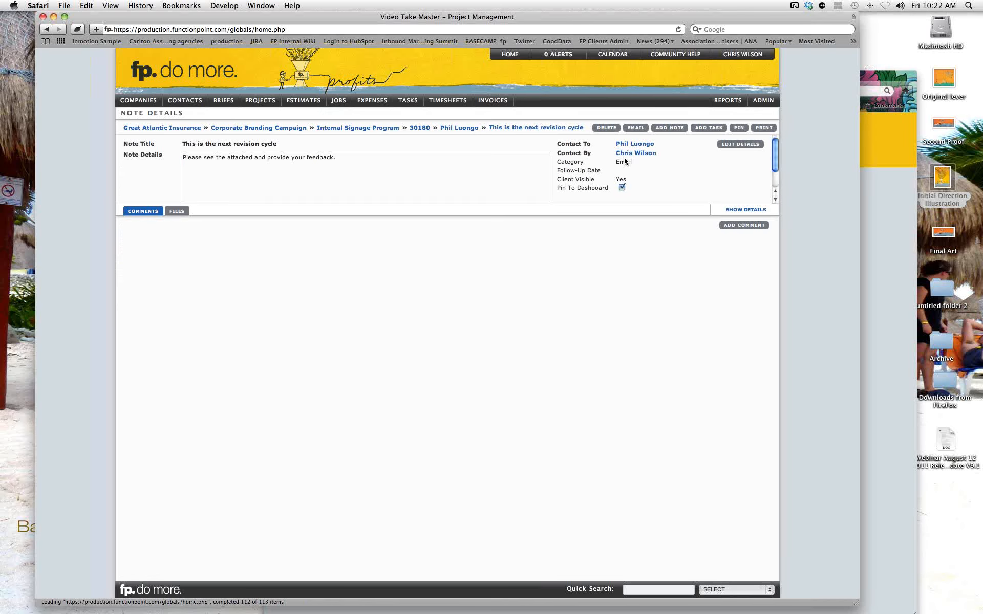
{"action": "left_click", "coordinate": [622, 187]}
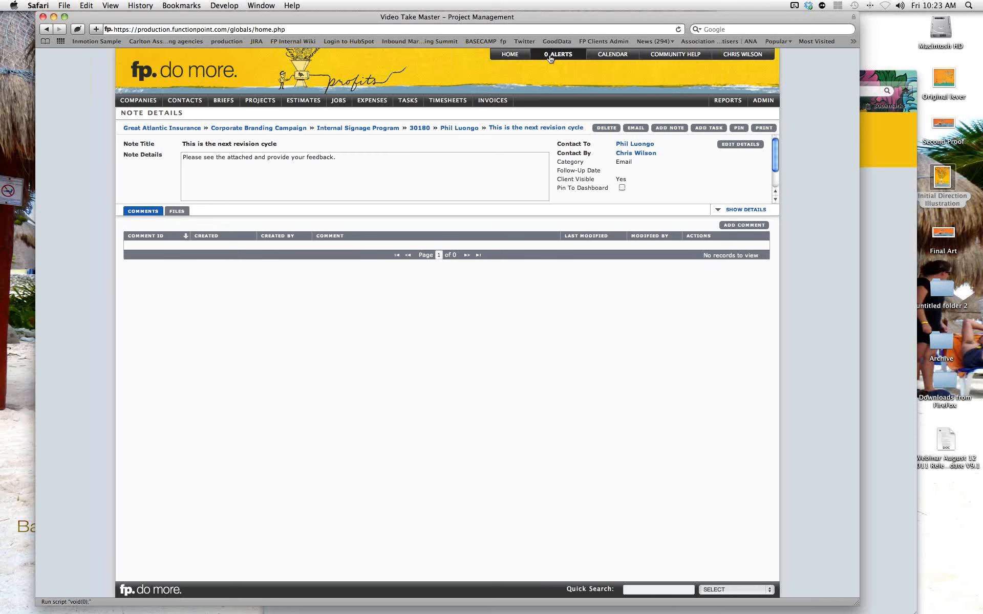
Return to HOME and confirm the revision-cycle note is gone from the five pinned notes.
{"action": "left_click", "coordinate": [516, 59]}
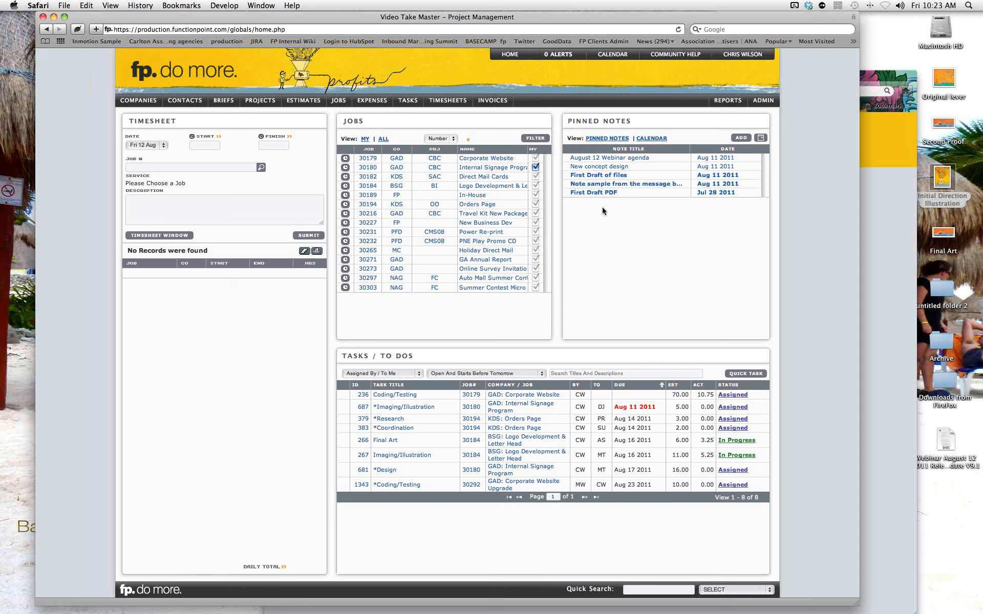
Bring the client portal forward and list the Corporate Branding Campaign jobs 30277, 30216, 30180.
{"action": "left_click", "coordinate": [872, 212]}
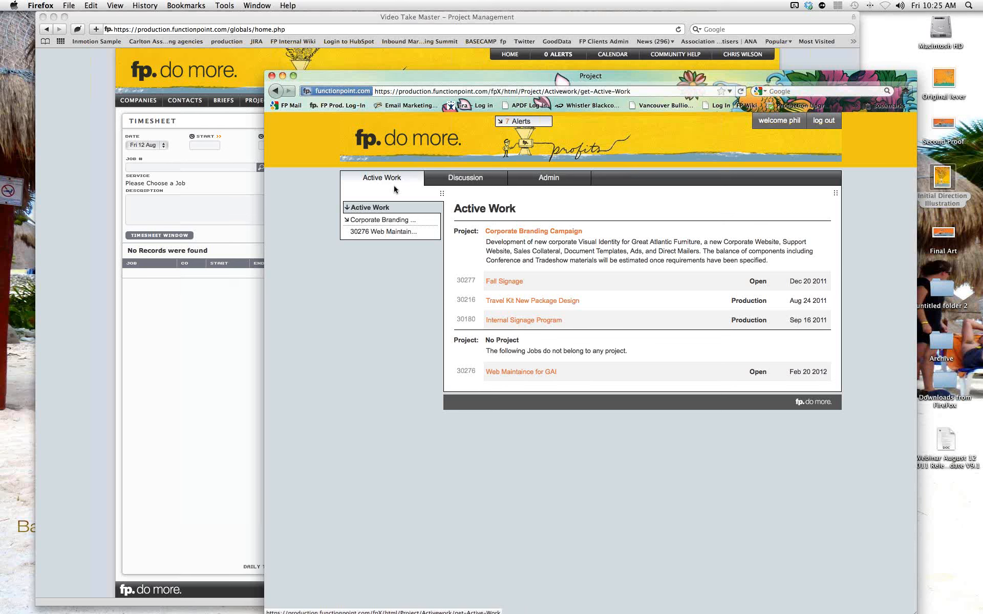
{"action": "left_click", "coordinate": [359, 221]}
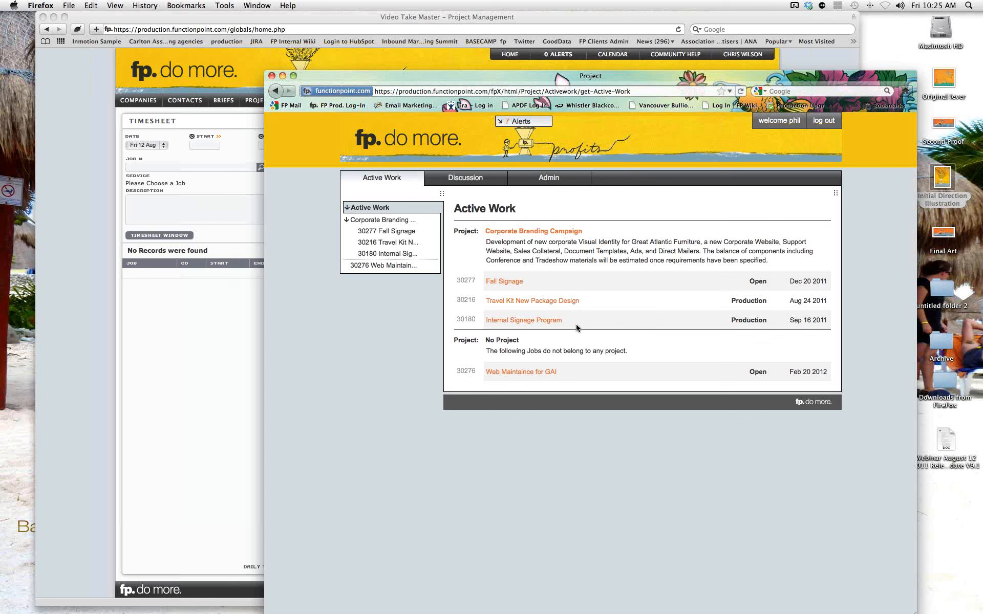
Open the Job Details for job 30180, Internal Signage Program.
{"action": "left_click", "coordinate": [531, 322]}
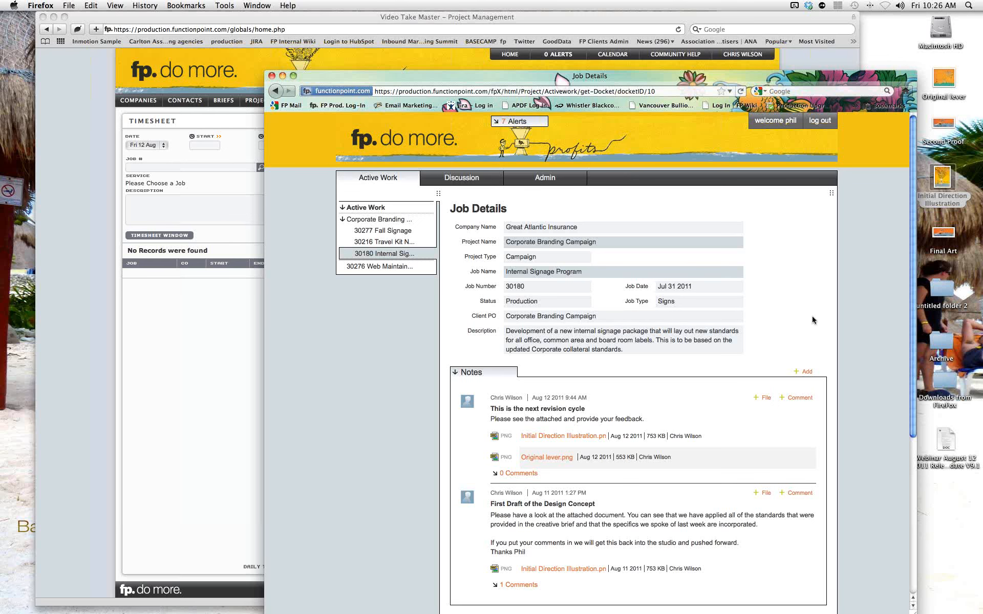
Preview the note's attachment Initial Direction Illustration.png (521x694), then close the preview.
{"action": "scroll", "coordinate": [813, 321], "scroll_direction": "down", "scroll_amount": 3}
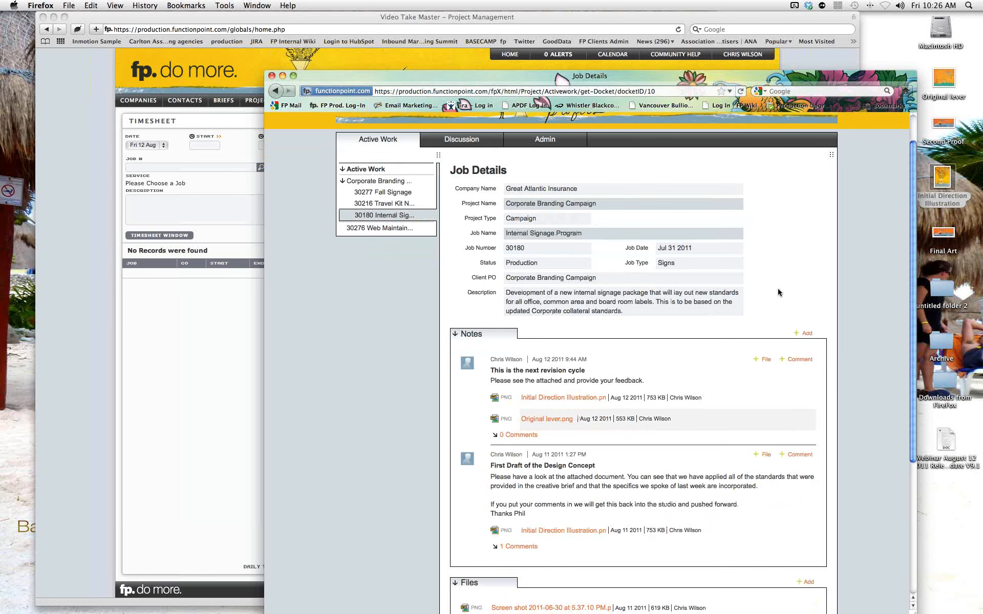
{"action": "scroll", "coordinate": [778, 290], "scroll_direction": "down", "scroll_amount": 2}
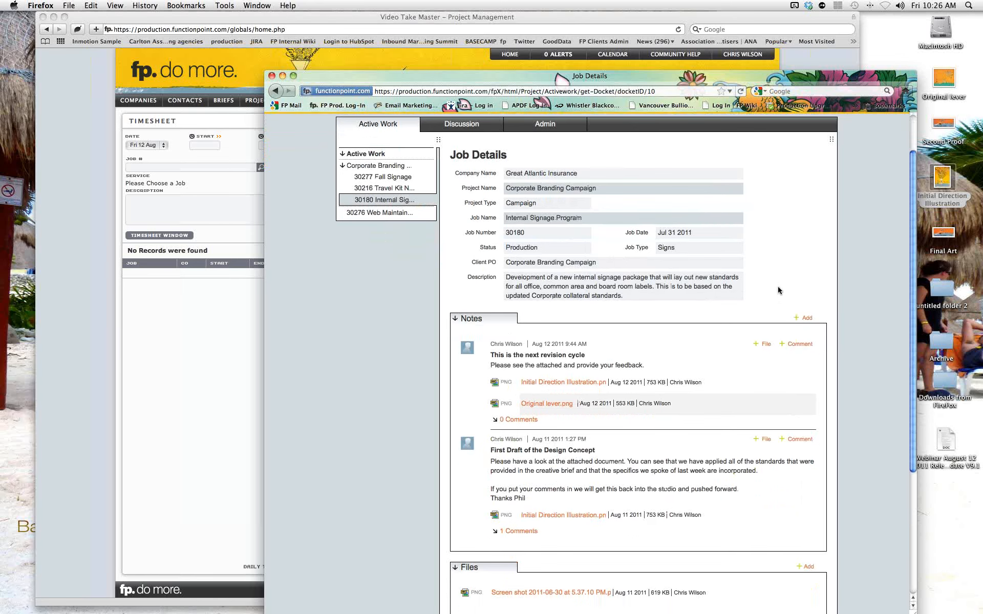
{"action": "scroll", "coordinate": [778, 291], "scroll_direction": "down", "scroll_amount": 5}
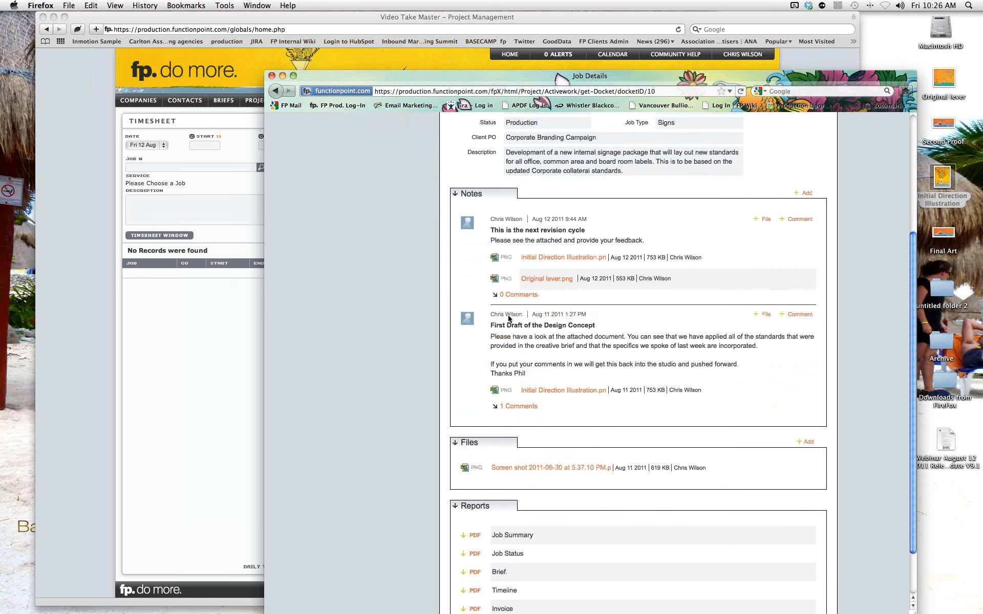
{"action": "left_click", "coordinate": [540, 258]}
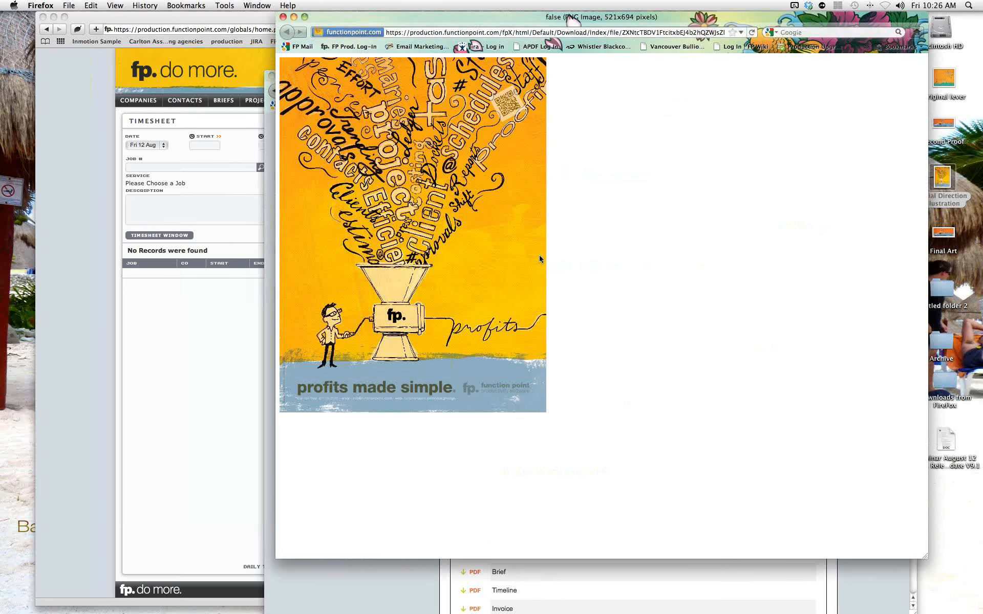
{"action": "left_click", "coordinate": [284, 18]}
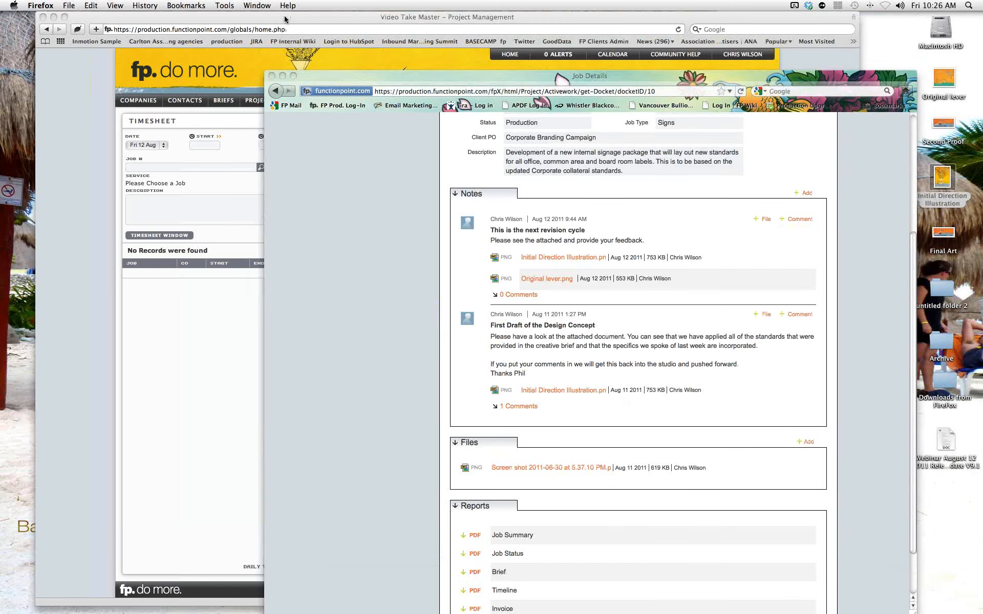
Add the comment 'This is in the direction we have been expecting...Thank you.' to the revision-cycle note.
{"action": "left_click", "coordinate": [794, 220]}
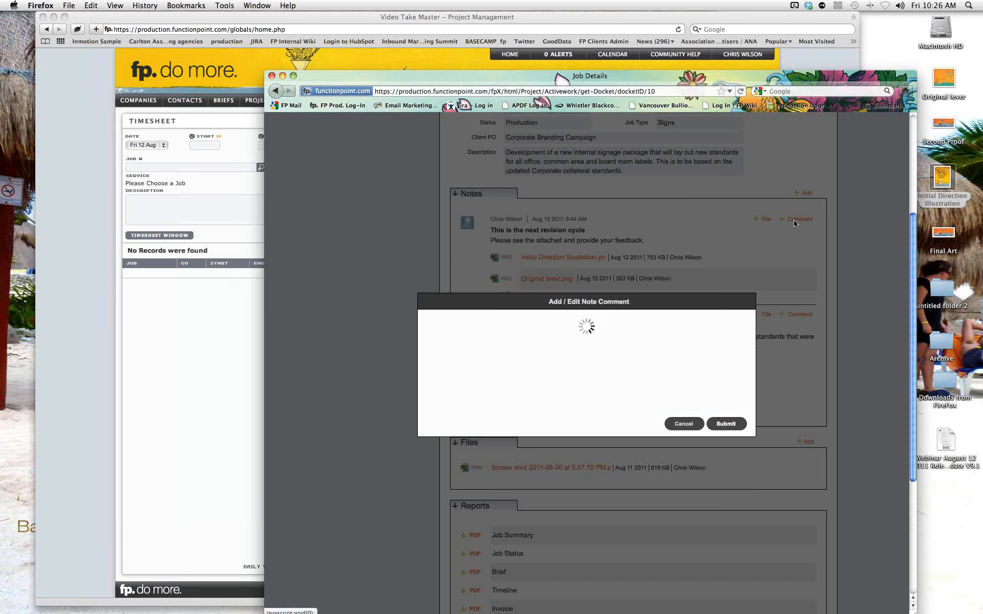
{"action": "type", "text": "This i"}
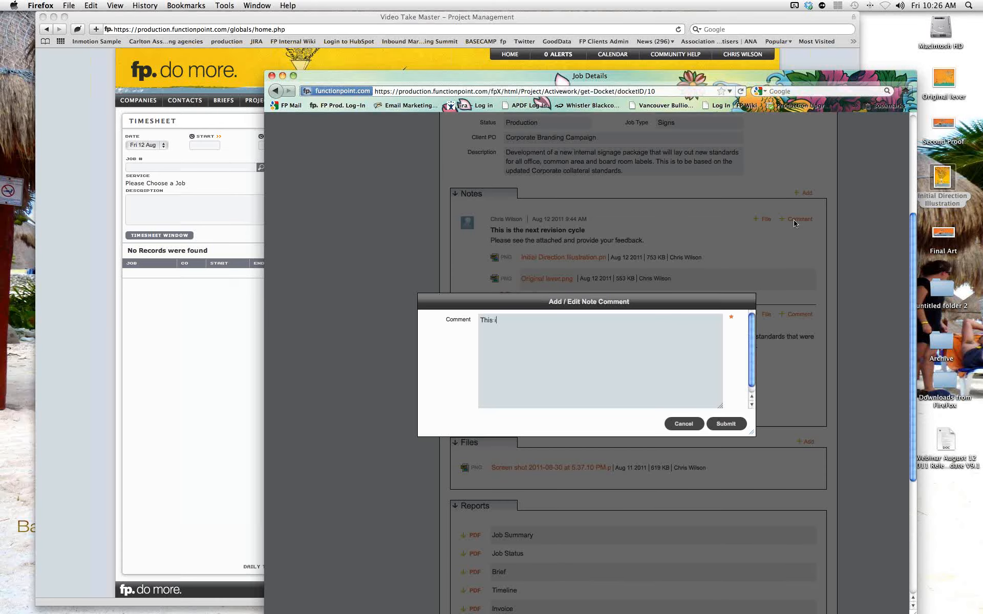
{"action": "type", "text": "s in the direction we have been expecting...Thank you"}
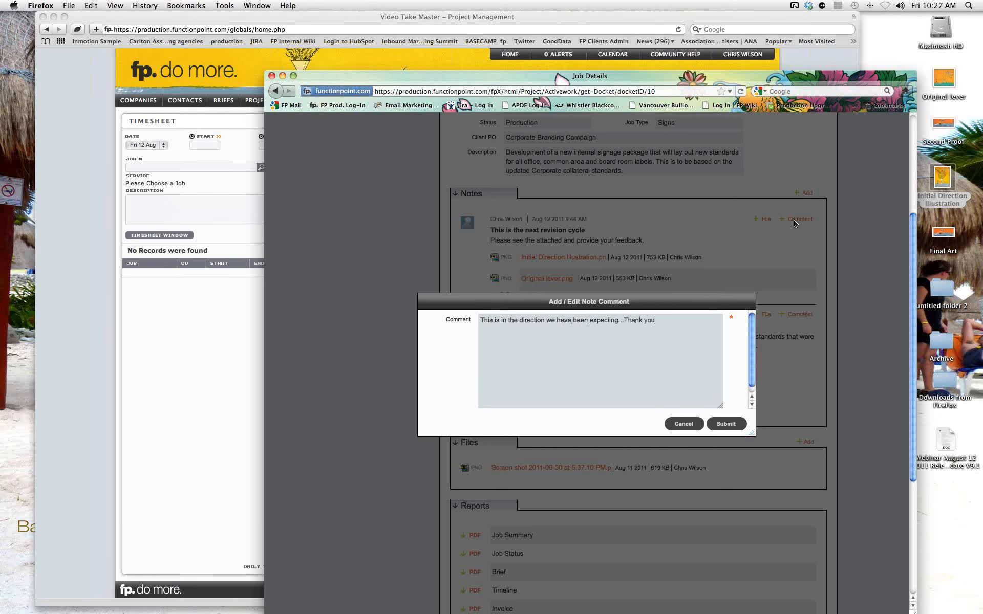
{"action": "type", "text": "."}
{"action": "left_click", "coordinate": [725, 425]}
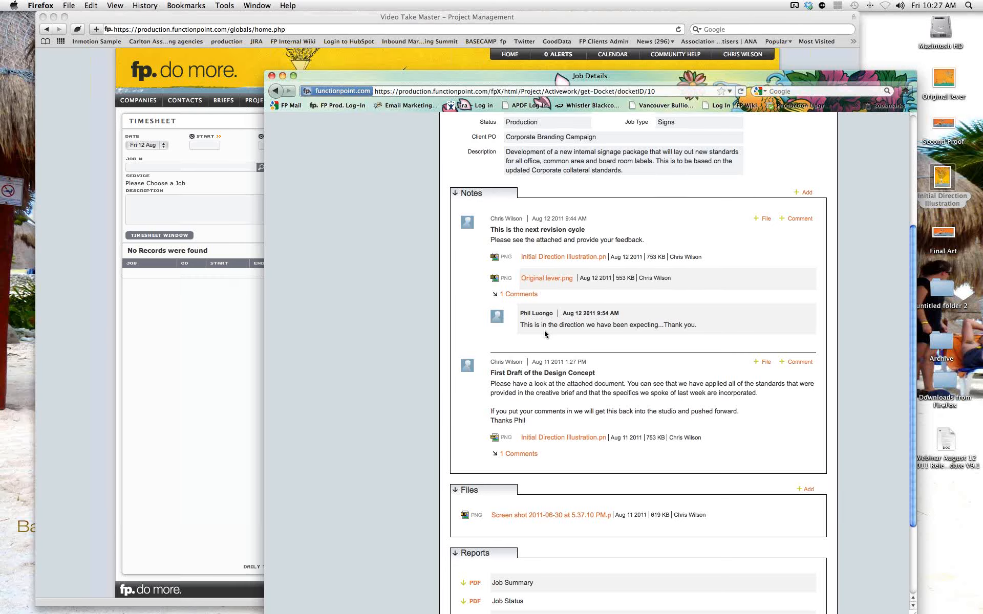
{"action": "scroll", "coordinate": [544, 330], "scroll_direction": "down", "scroll_amount": 3}
{"action": "scroll", "coordinate": [544, 333], "scroll_direction": "down", "scroll_amount": 1}
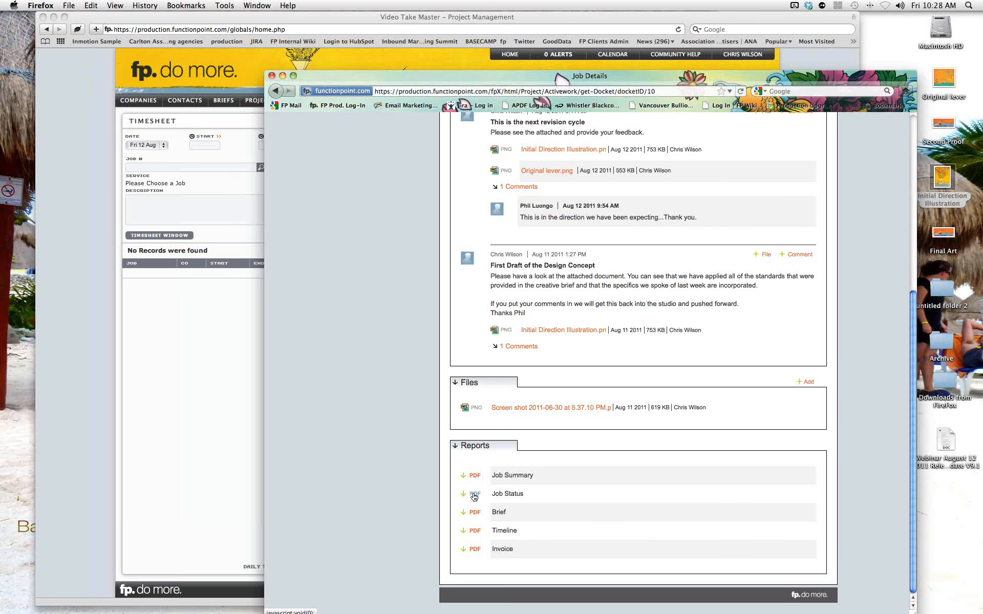
Open the Job Status and Job Summary report options, cancelling both without running them.
{"action": "left_click", "coordinate": [474, 495]}
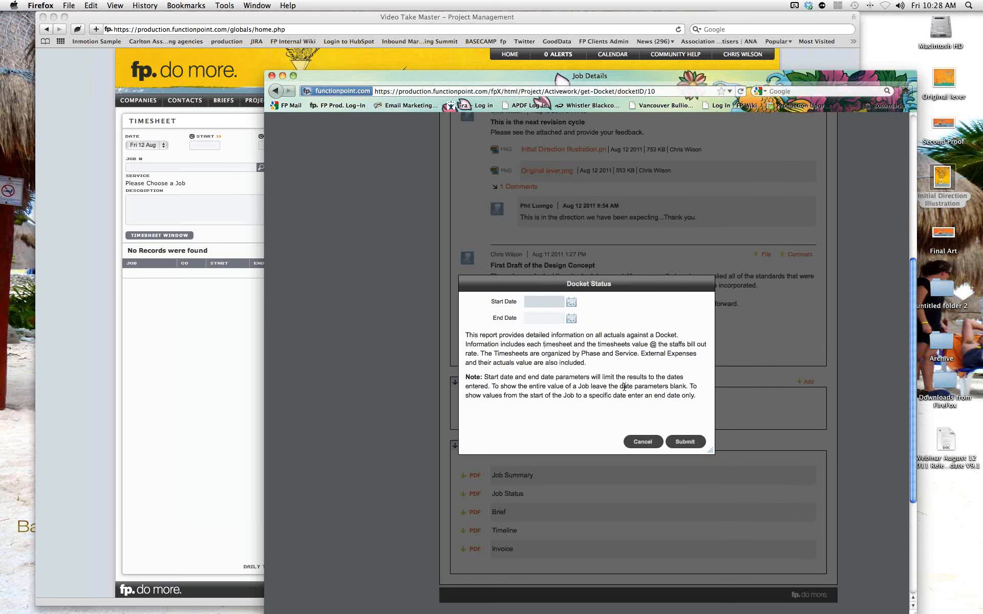
{"action": "left_click", "coordinate": [643, 442]}
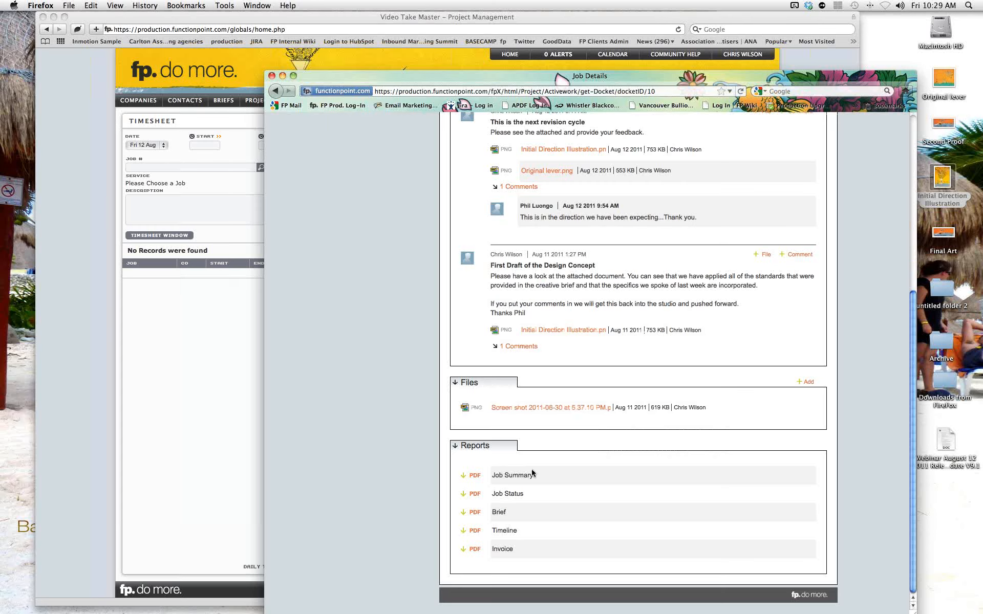
{"action": "left_click", "coordinate": [476, 477]}
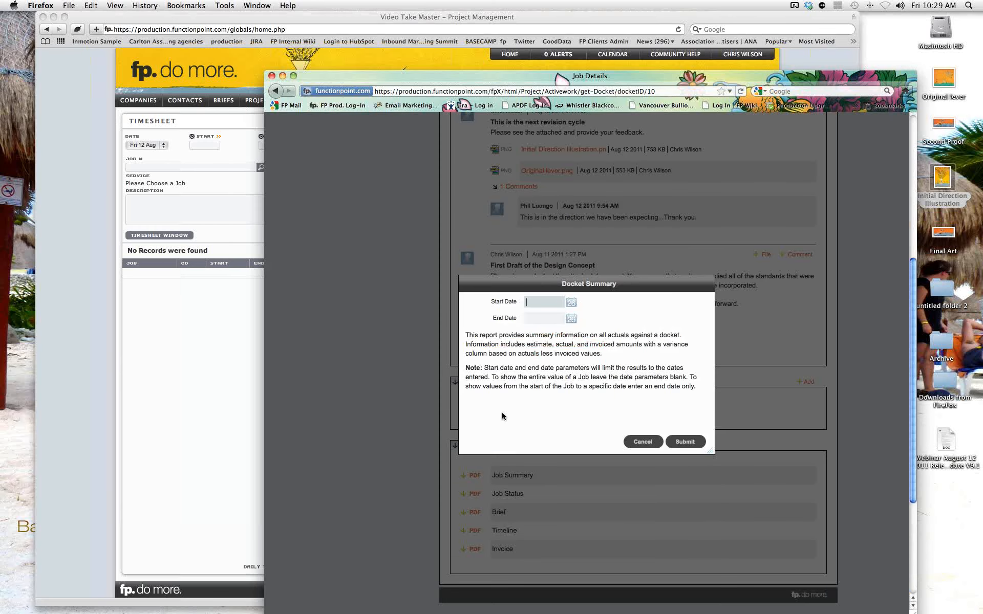
{"action": "left_click", "coordinate": [639, 444]}
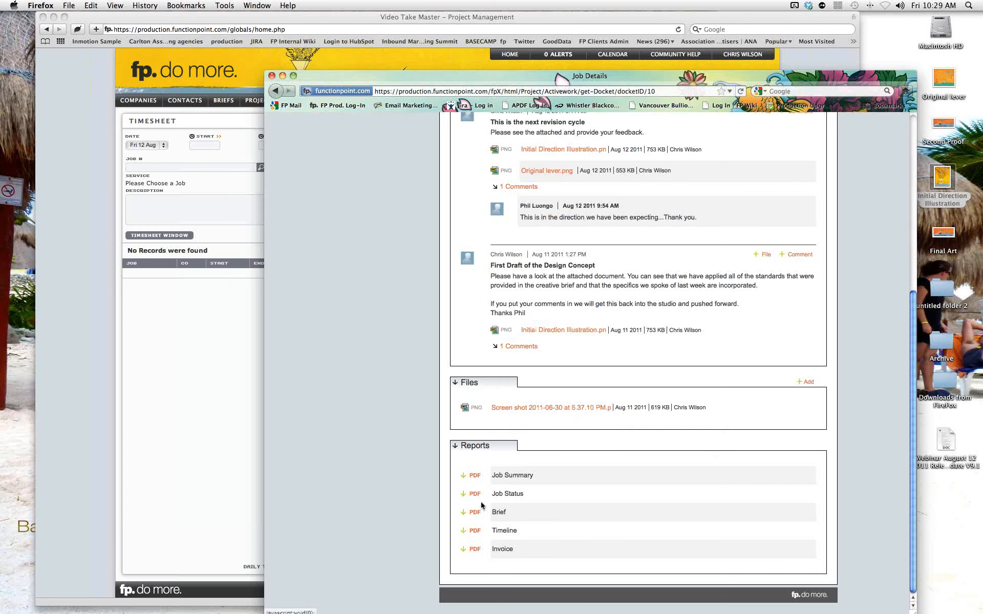
{"action": "left_click", "coordinate": [473, 531]}
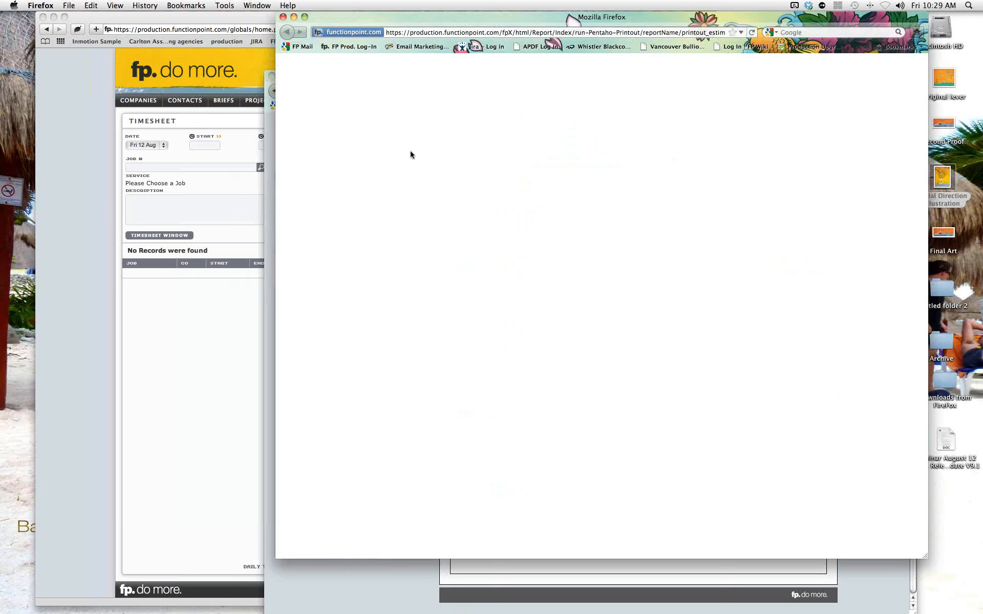
{"action": "left_click", "coordinate": [283, 17]}
{"action": "left_click", "coordinate": [941, 385]}
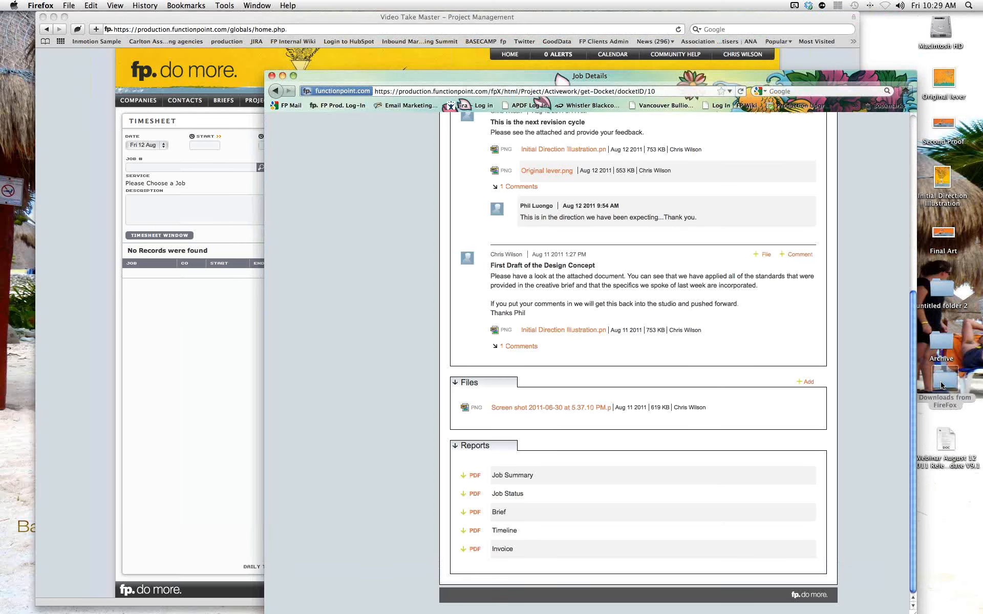
{"action": "double_click", "coordinate": [942, 385]}
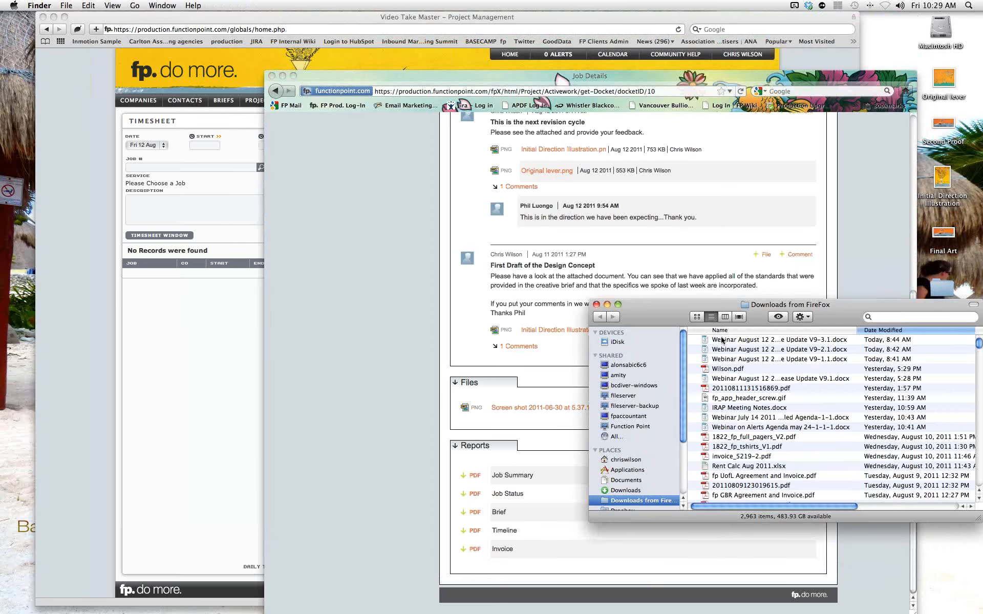
{"action": "left_click", "coordinate": [597, 306]}
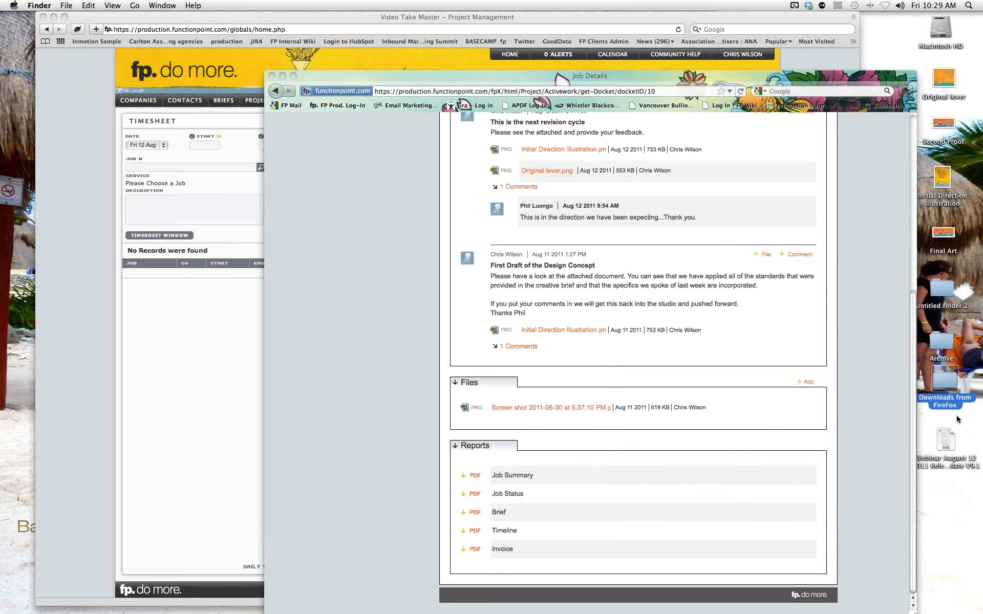
{"action": "left_click", "coordinate": [451, 467]}
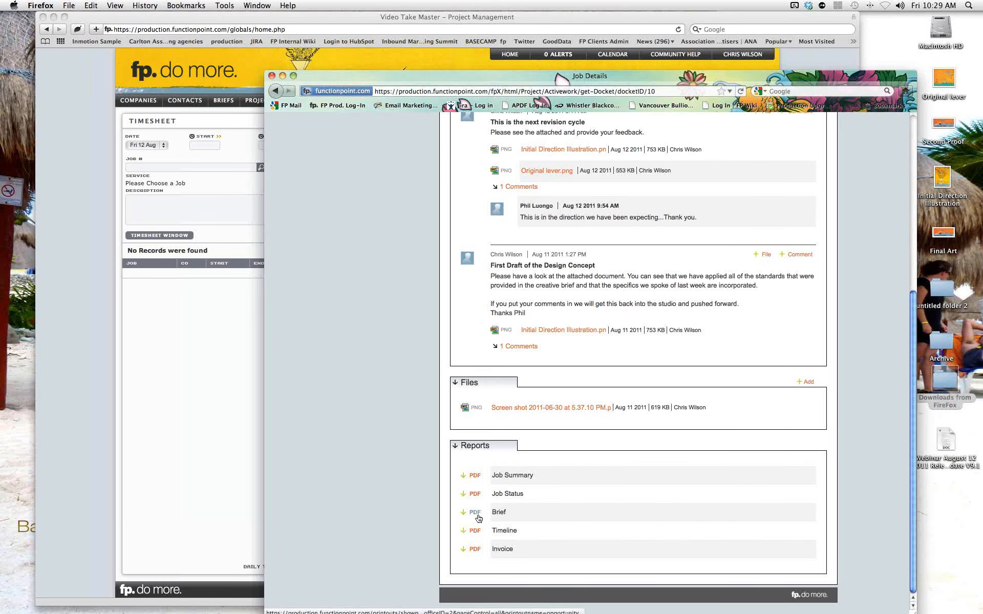
{"action": "left_click", "coordinate": [474, 550]}
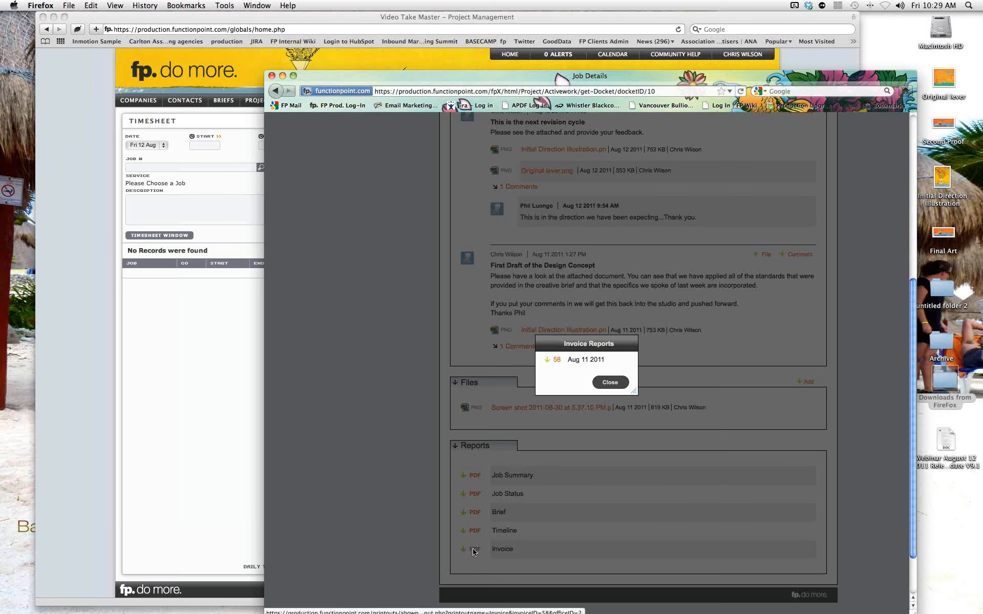
Open invoice 58's printout as a PDF in Adobe Acrobat.
{"action": "left_click", "coordinate": [556, 362]}
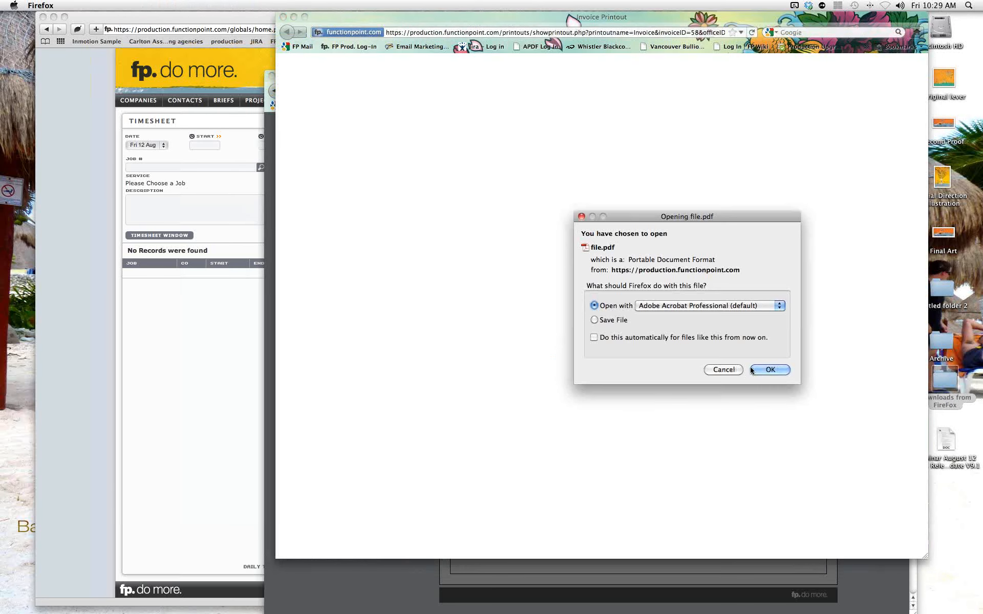
{"action": "left_click", "coordinate": [765, 370]}
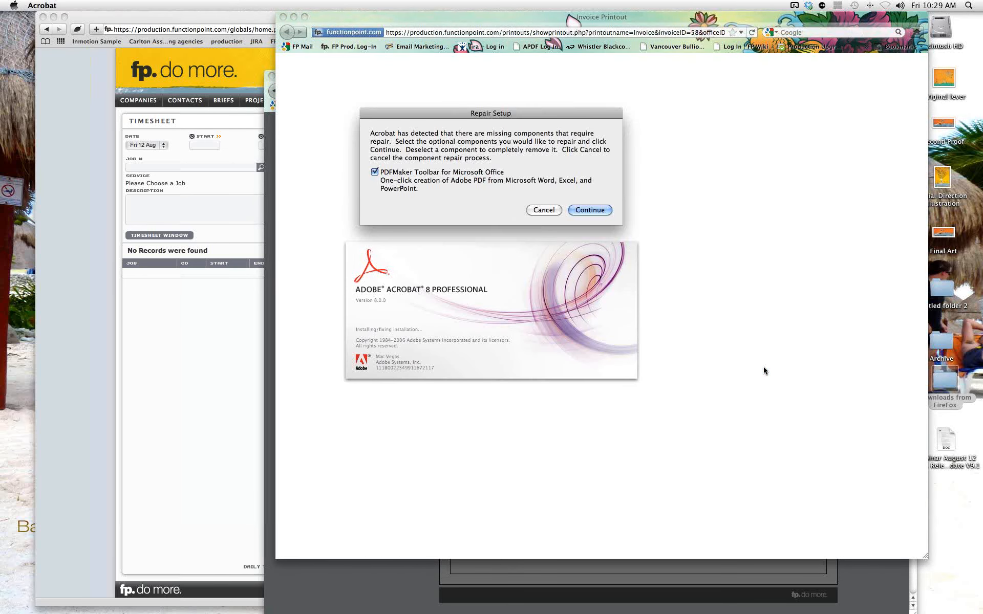
Skip Acrobat's repair, review invoice 58 ($21,576.30), then close it and the printout window.
{"action": "left_click", "coordinate": [542, 210]}
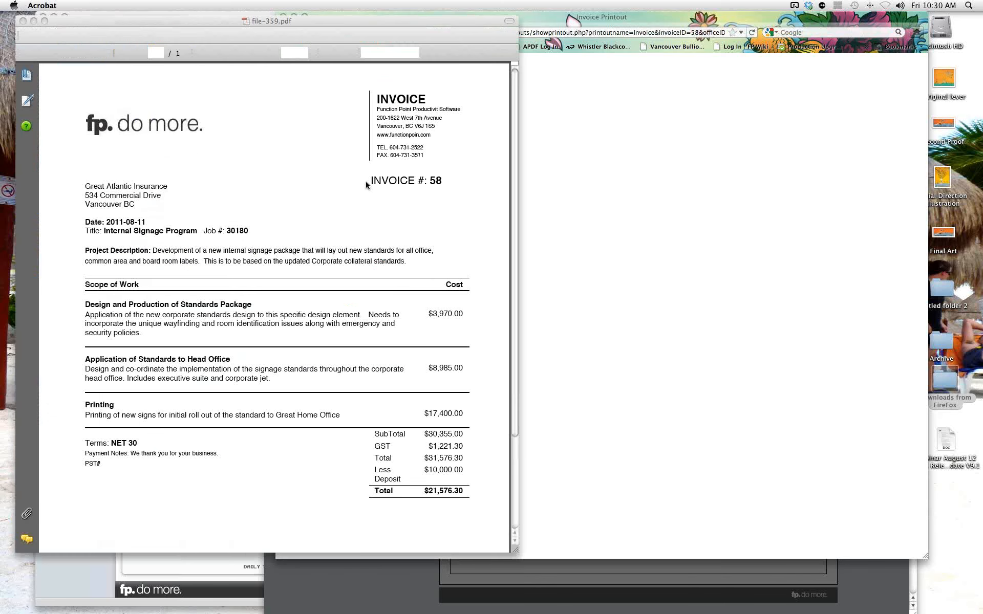
{"action": "left_click", "coordinate": [23, 22]}
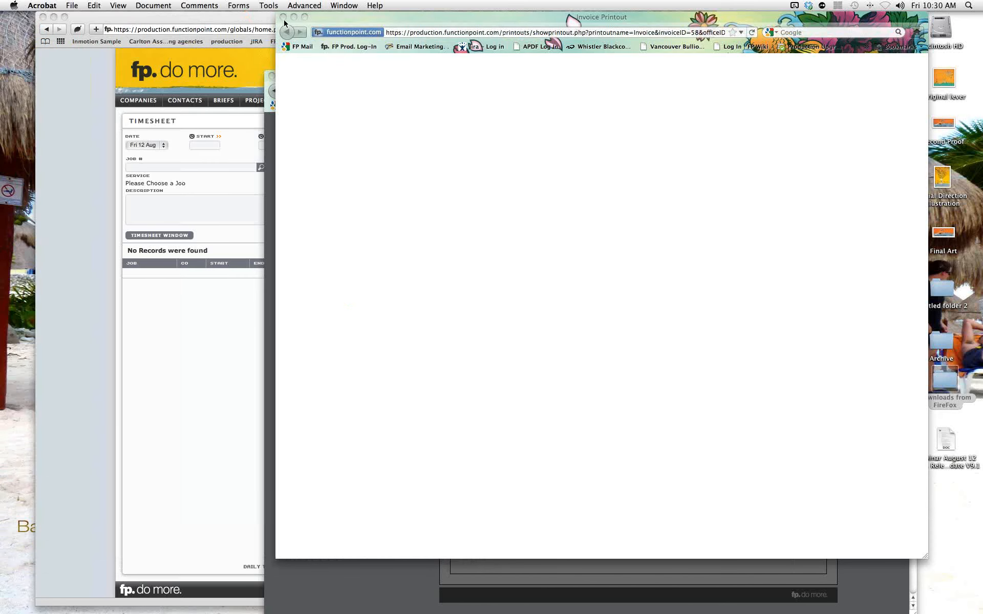
{"action": "left_click", "coordinate": [283, 17]}
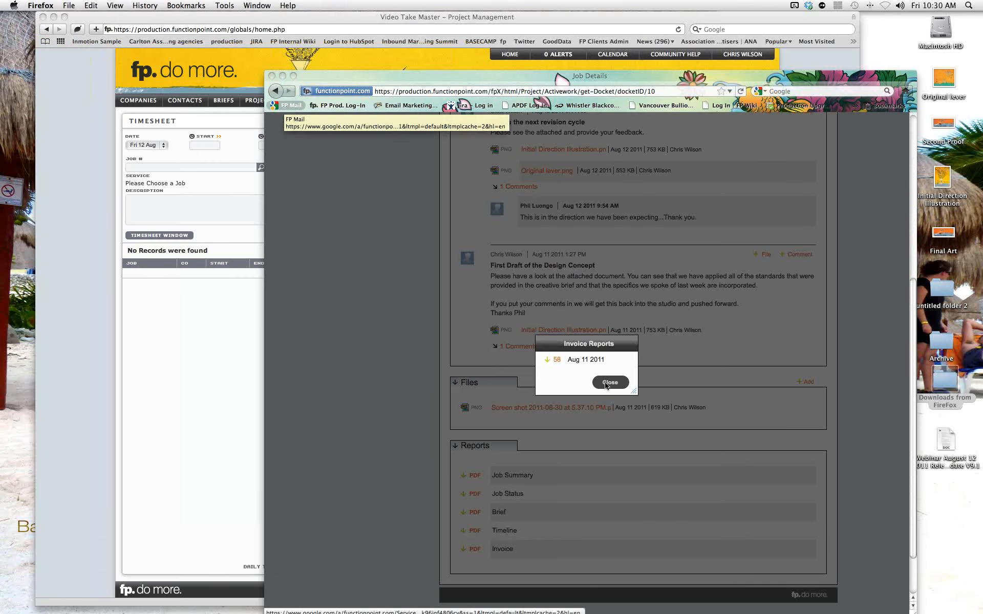
Close the Invoice Reports list and open the portal's Discussions page.
{"action": "left_click", "coordinate": [607, 384]}
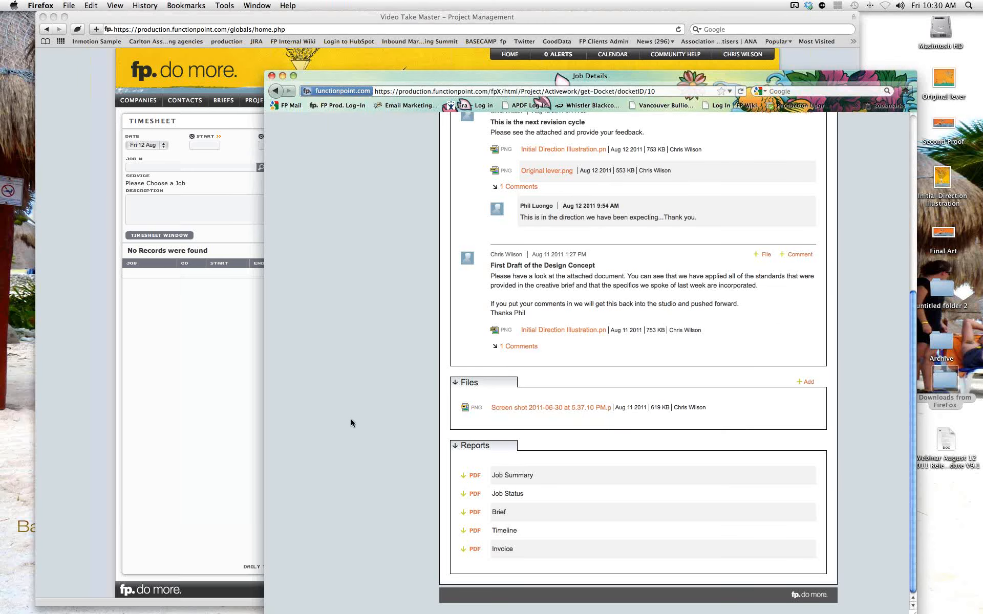
{"action": "scroll", "coordinate": [351, 424], "scroll_direction": "up", "scroll_amount": 1}
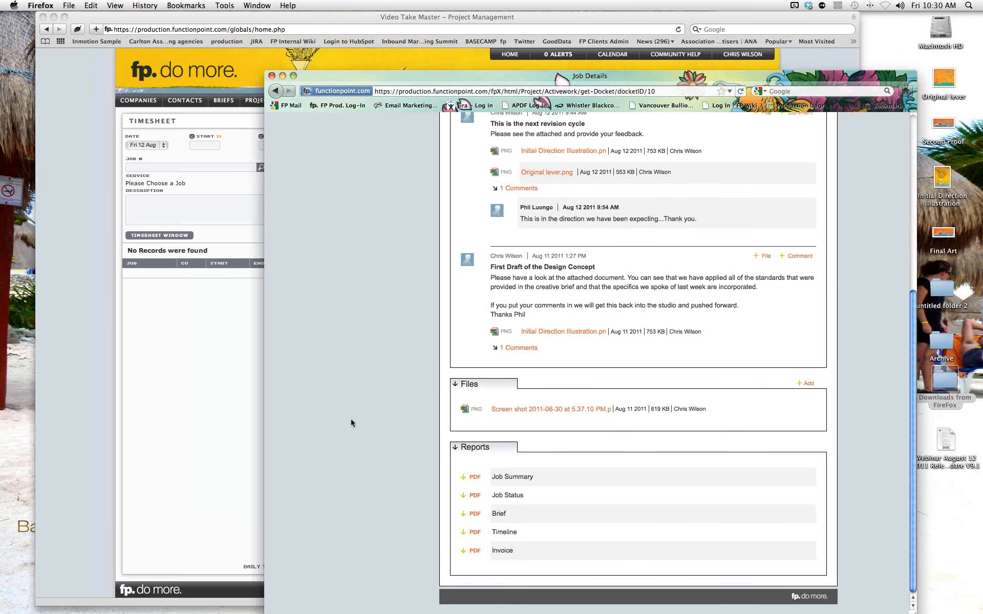
{"action": "scroll", "coordinate": [351, 423], "scroll_direction": "up", "scroll_amount": 10}
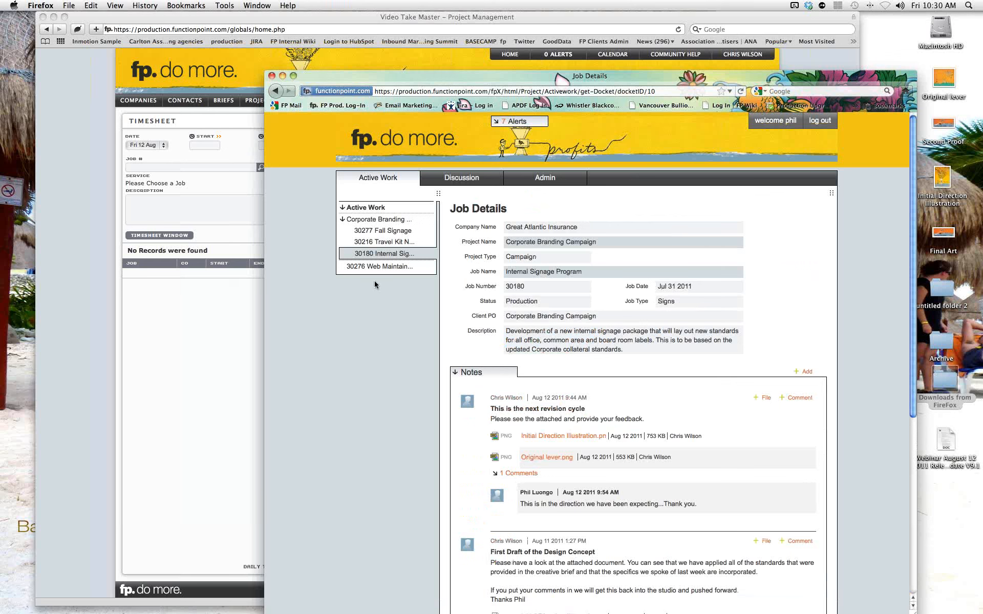
{"action": "left_click", "coordinate": [462, 179]}
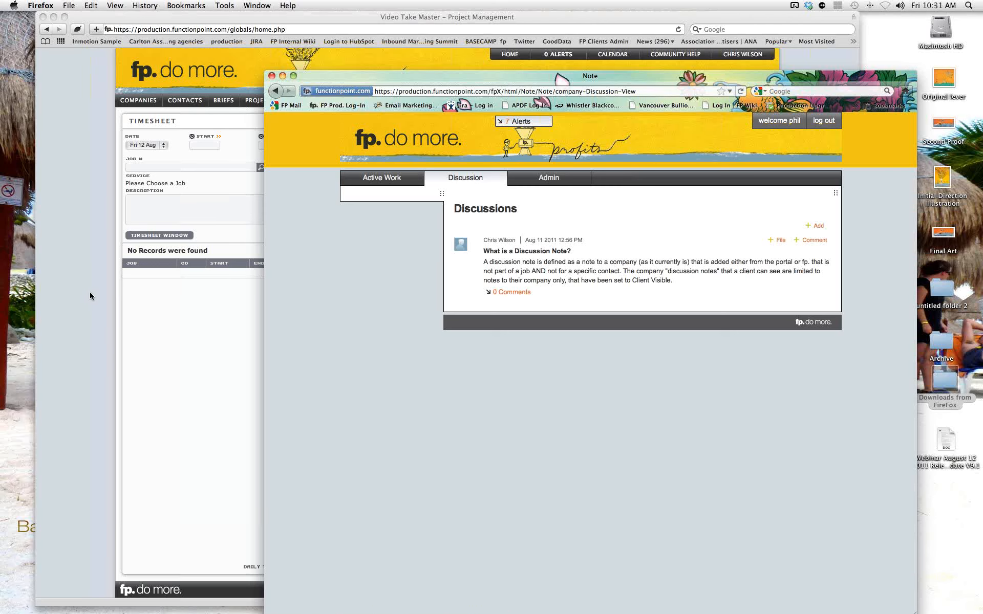
Return to the staff view and bring up its list of companies.
{"action": "left_click", "coordinate": [96, 164]}
{"action": "mouse_move", "coordinate": [138, 101]}
{"action": "mouse_move", "coordinate": [138, 127]}
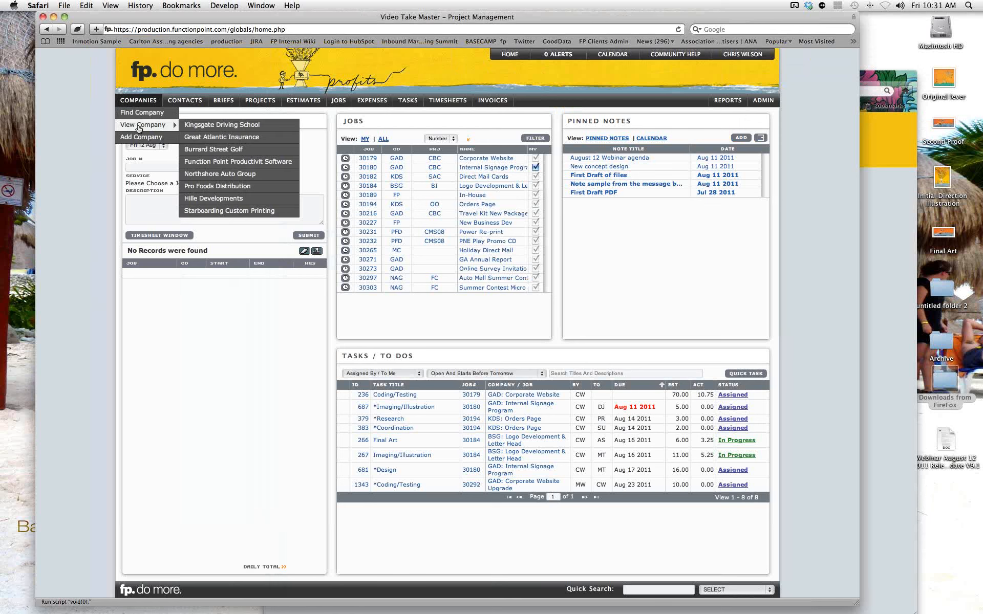
Start a new Great Atlantic Insurance note titled 'new ideas about your campagn'.
{"action": "left_click", "coordinate": [196, 138]}
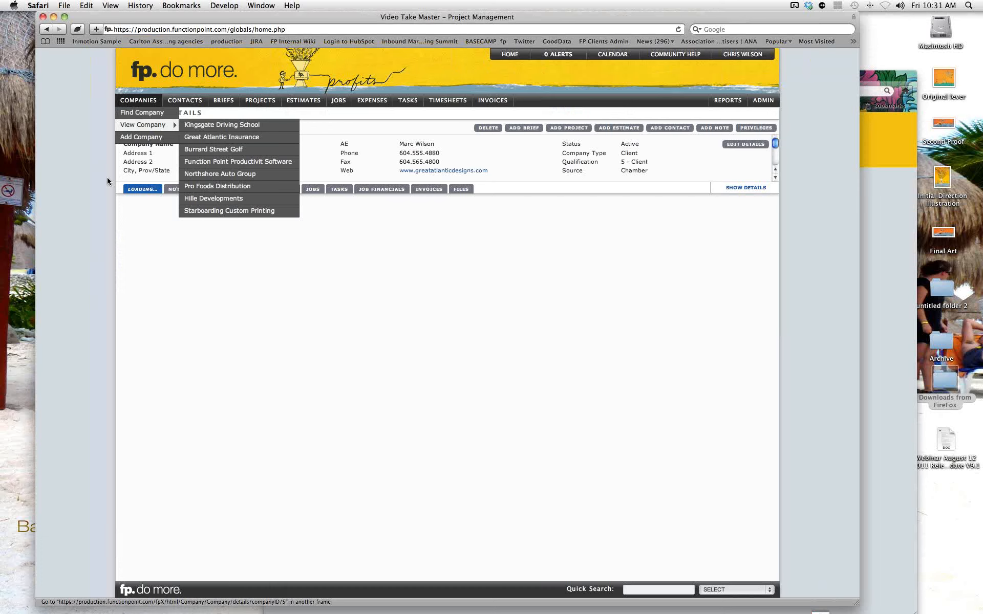
{"action": "left_click", "coordinate": [708, 128]}
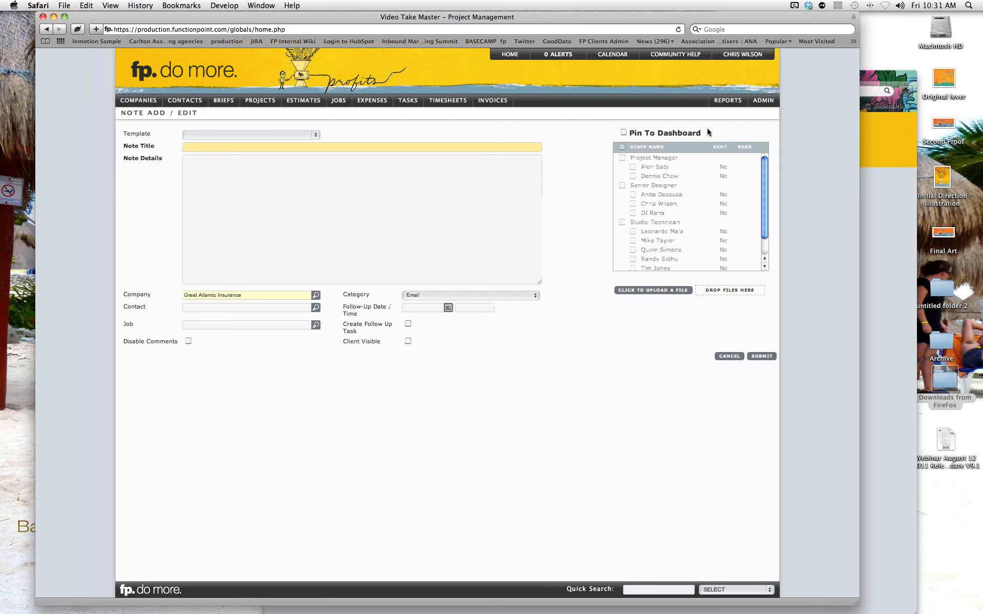
{"action": "type", "text": "new ideas about your campagn"}
Add details 'populate with info', make the note client visible, and save it without a docket.
{"action": "left_click", "coordinate": [206, 193]}
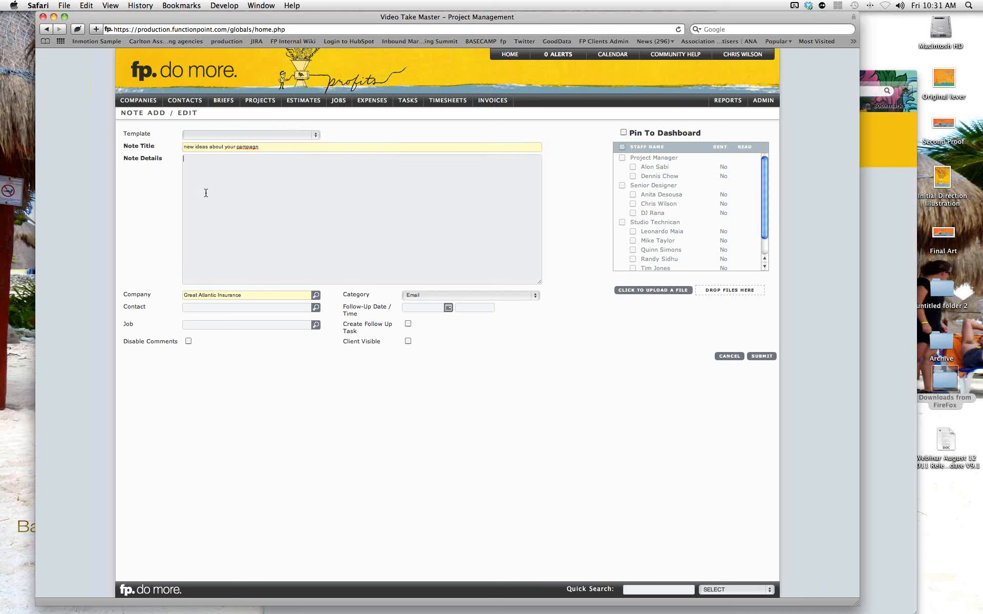
{"action": "type", "text": "populate with info"}
{"action": "left_click", "coordinate": [408, 341]}
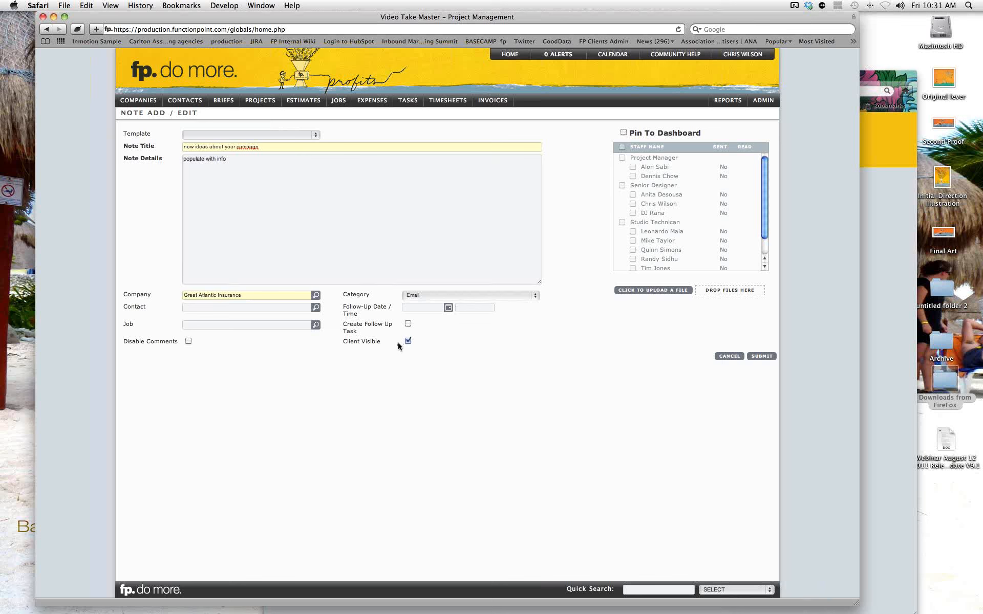
{"action": "left_click", "coordinate": [759, 357]}
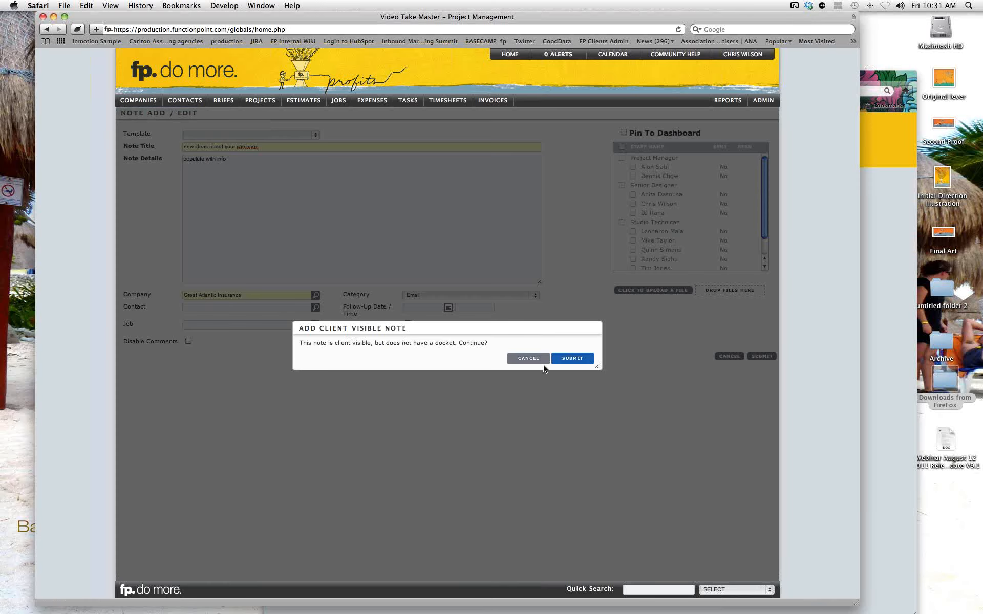
{"action": "left_click", "coordinate": [563, 361]}
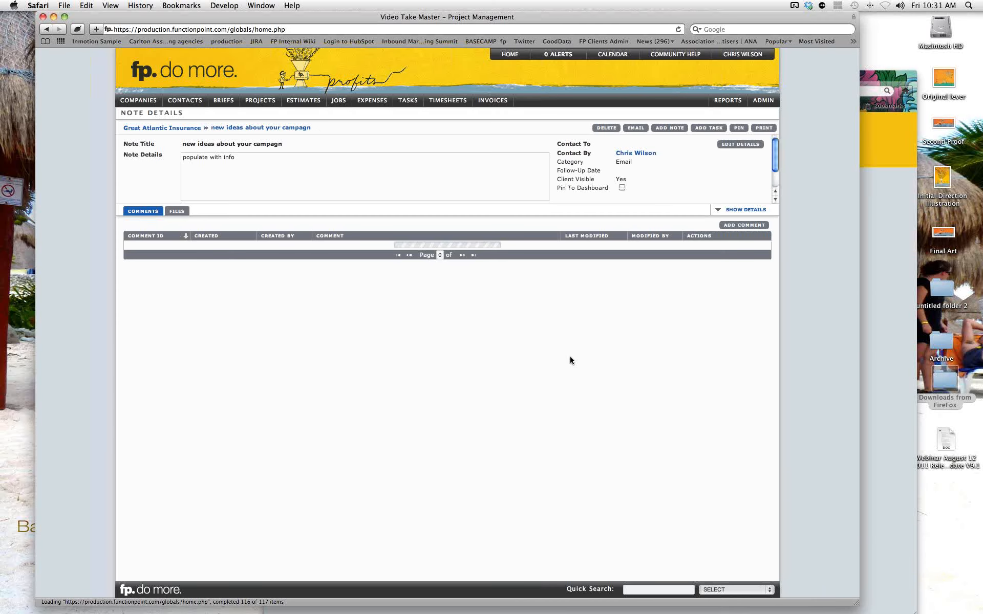
In the client portal, comment 'I really like the new ideas' on the campaign note, then view contact details.
{"action": "left_click", "coordinate": [879, 263]}
{"action": "left_click", "coordinate": [462, 179]}
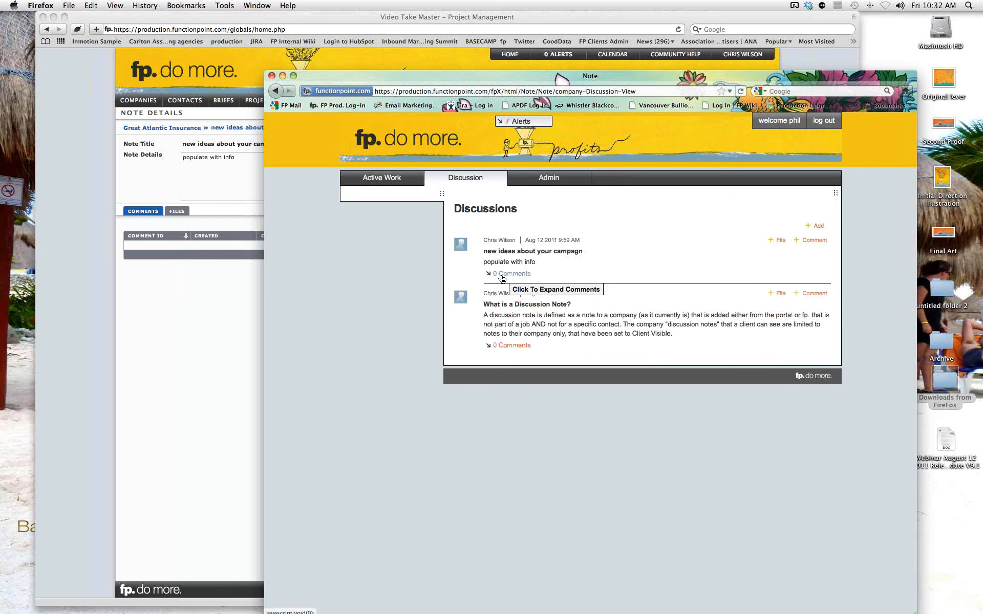
{"action": "left_click", "coordinate": [810, 242]}
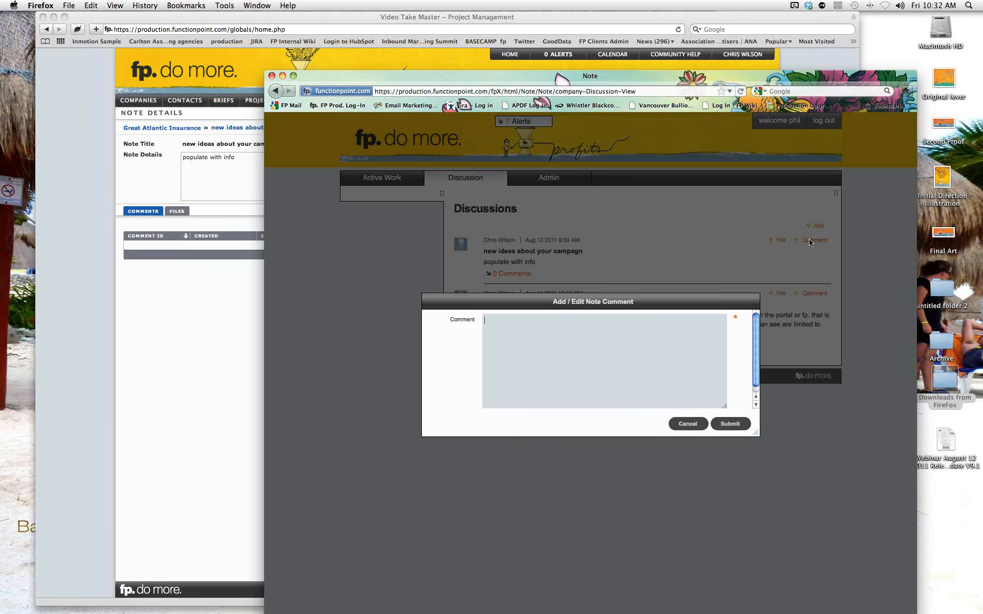
{"action": "type", "text": "I really like the new ideas"}
{"action": "left_click", "coordinate": [730, 424]}
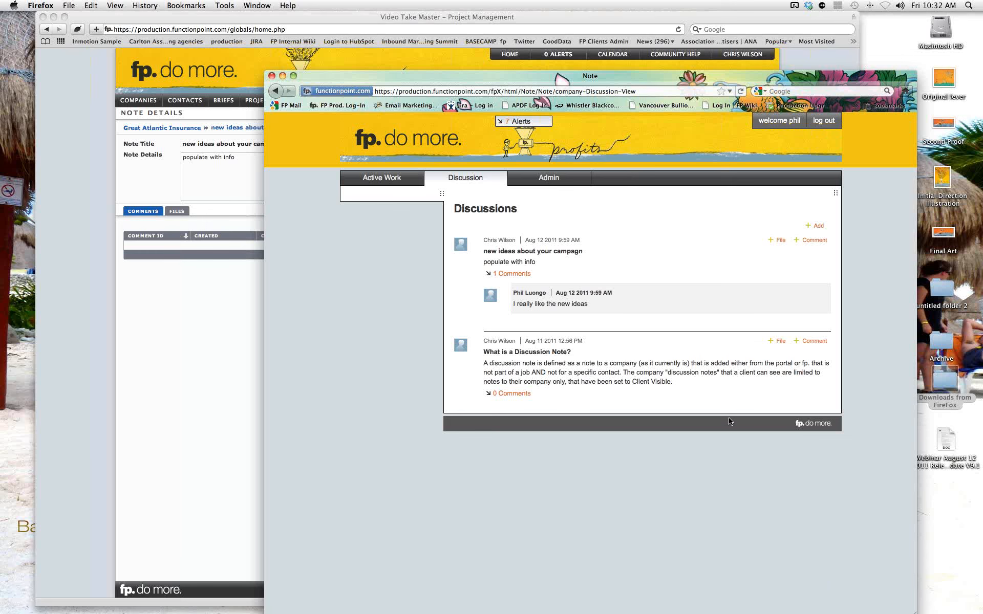
{"action": "left_click", "coordinate": [541, 181]}
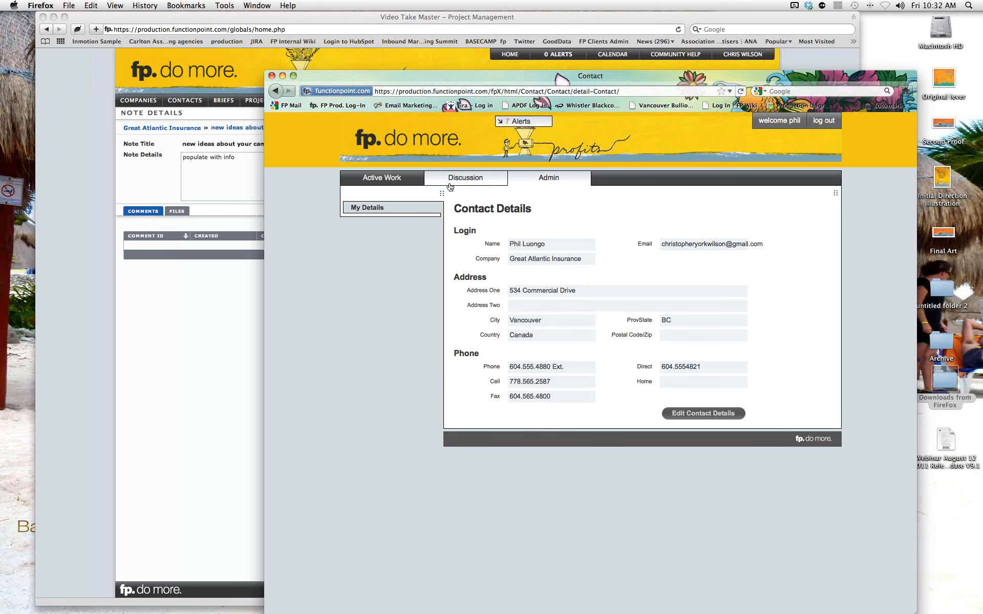
Go back to the portal's Discussions, then return to the staff window's Contacts > View Contact menu.
{"action": "left_click", "coordinate": [465, 178]}
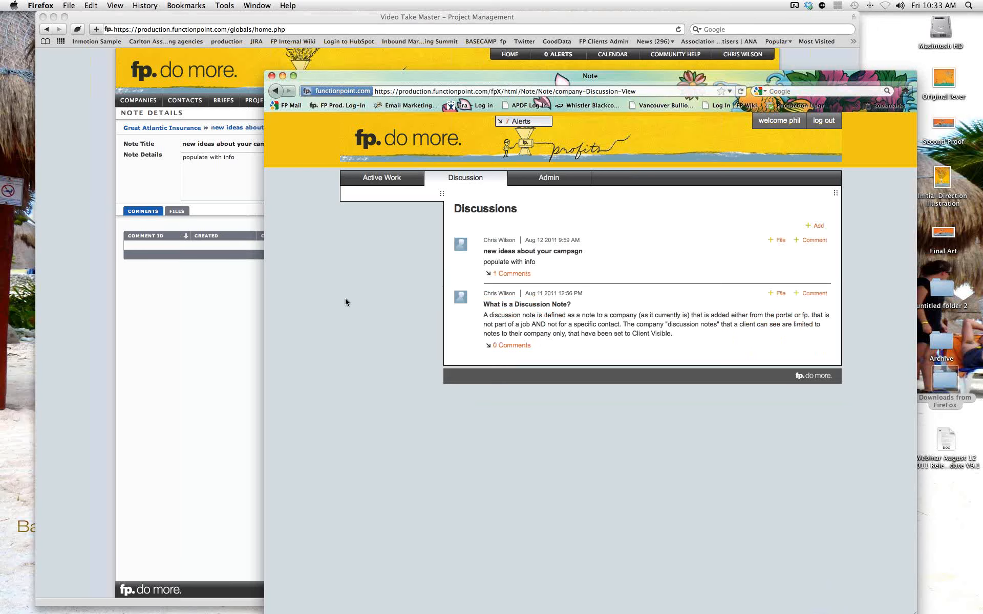
{"action": "left_click", "coordinate": [137, 181]}
{"action": "mouse_move", "coordinate": [178, 100]}
{"action": "mouse_move", "coordinate": [205, 126]}
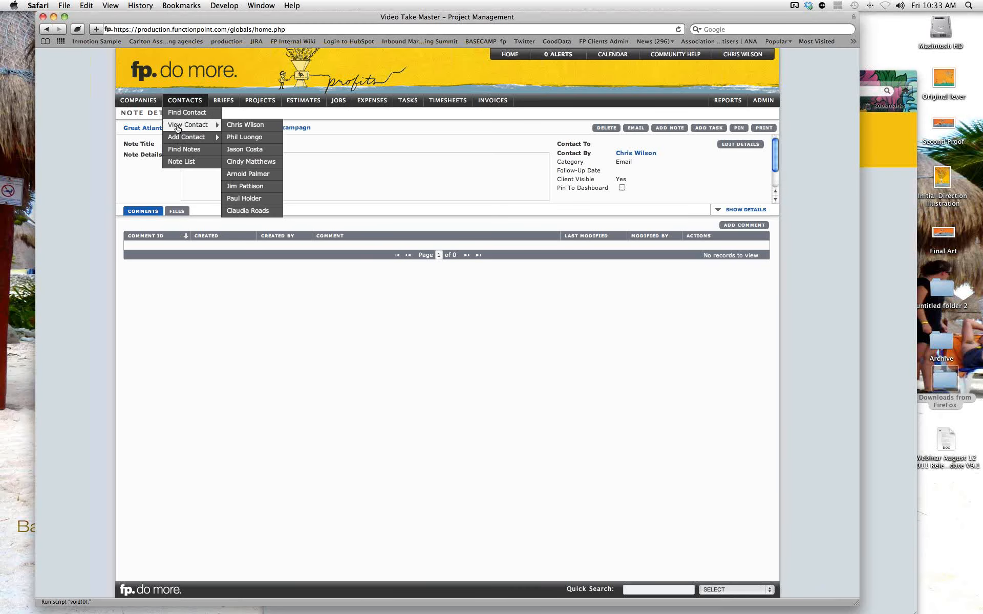
Open the Great Atlantic Insurance contact's record and show its Open Job and New Note subscriptions.
{"action": "left_click", "coordinate": [245, 139]}
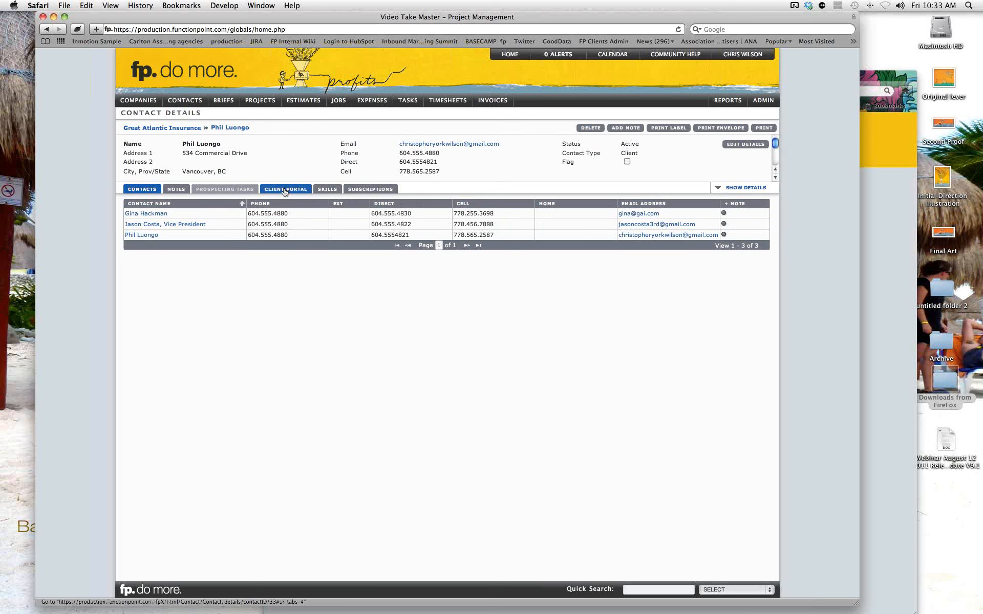
{"action": "left_click", "coordinate": [365, 190]}
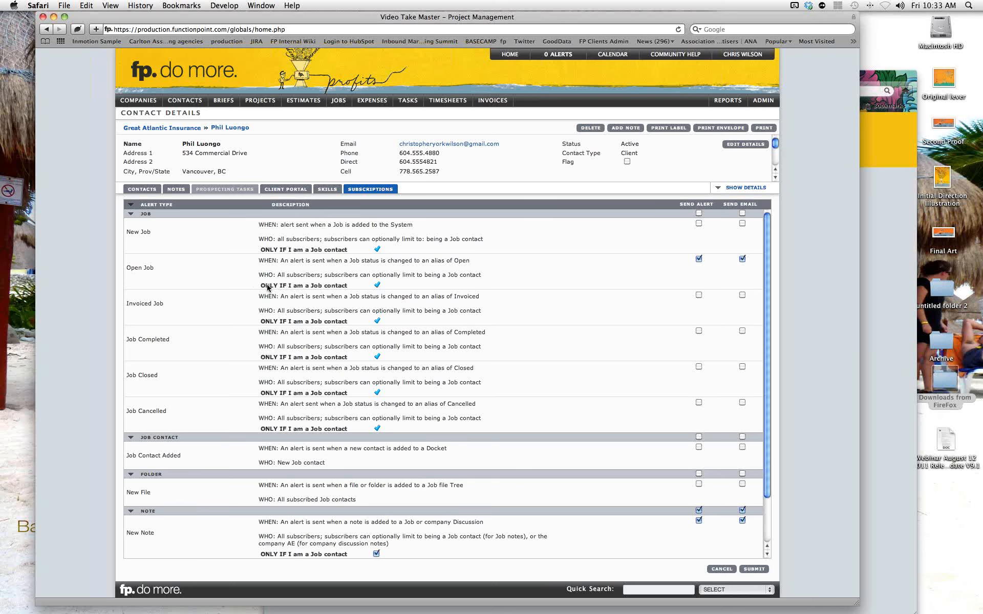
{"action": "scroll", "coordinate": [267, 288], "scroll_direction": "down", "scroll_amount": 3}
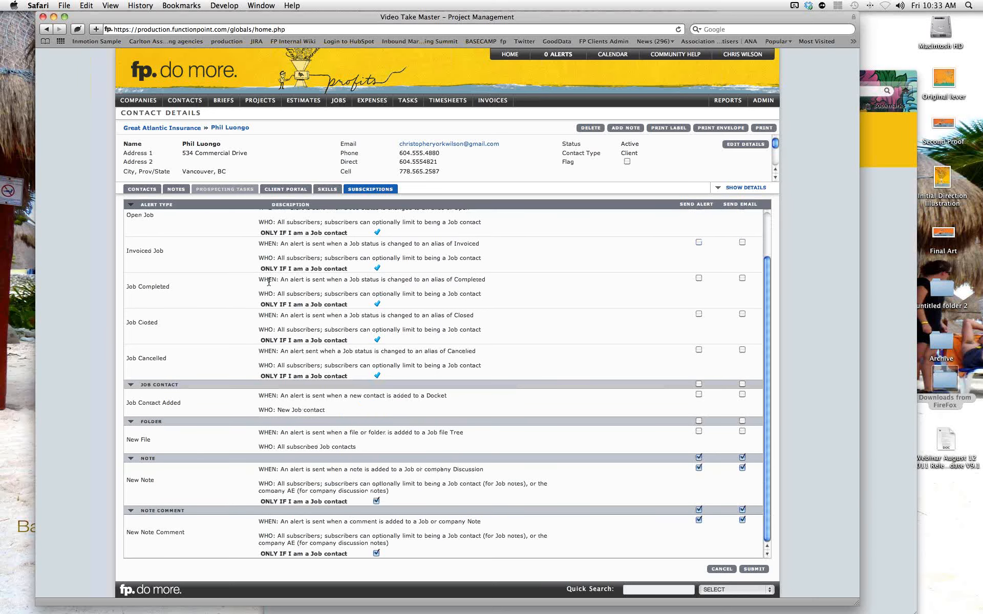
{"action": "scroll", "coordinate": [277, 287], "scroll_direction": "up", "scroll_amount": 2}
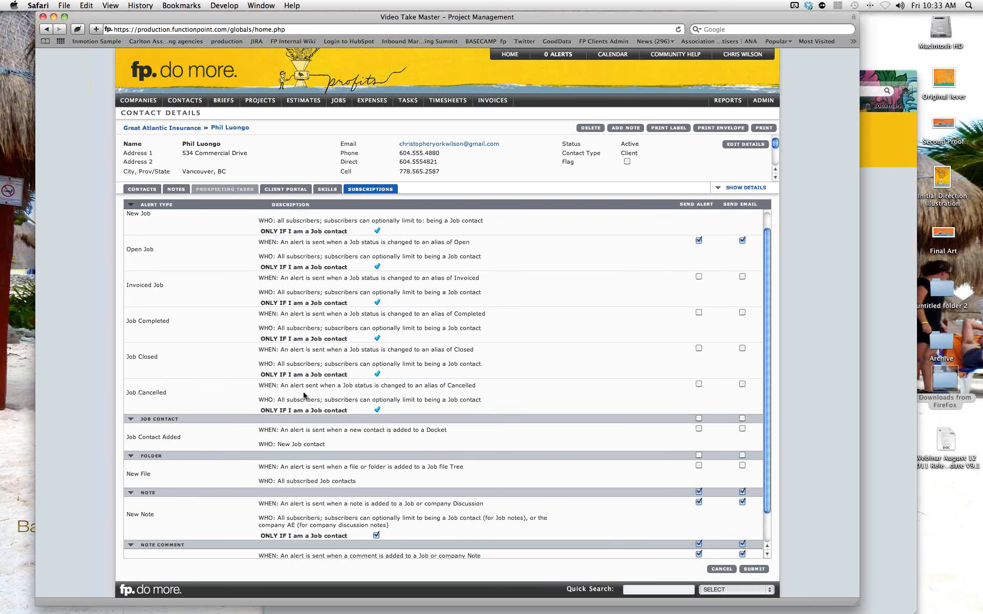
{"action": "scroll", "coordinate": [305, 398], "scroll_direction": "down", "scroll_amount": 2}
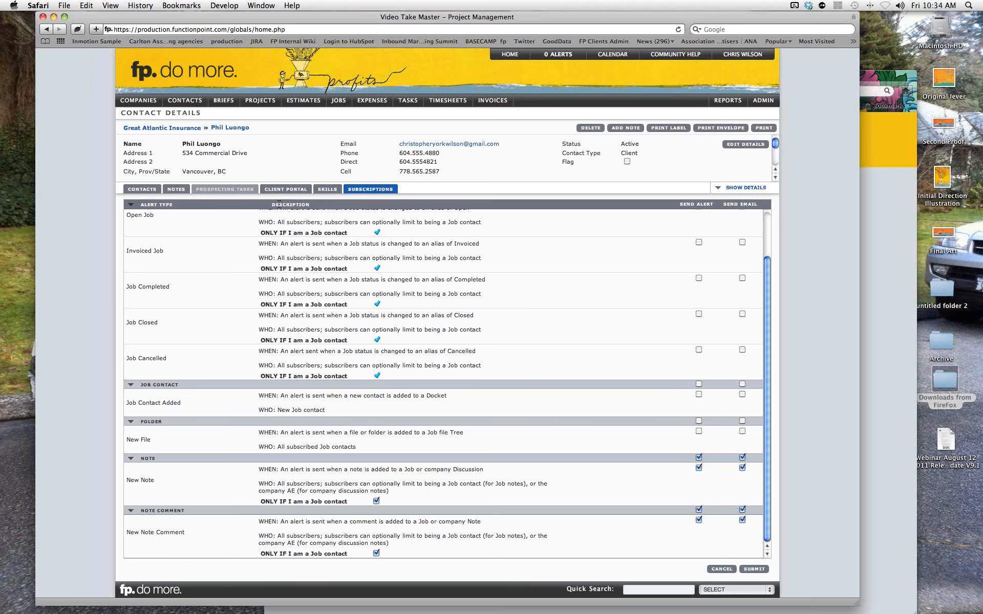
Show the contact's Client Portal login, complete the user name, and review the permissions checklist.
{"action": "left_click", "coordinate": [284, 190]}
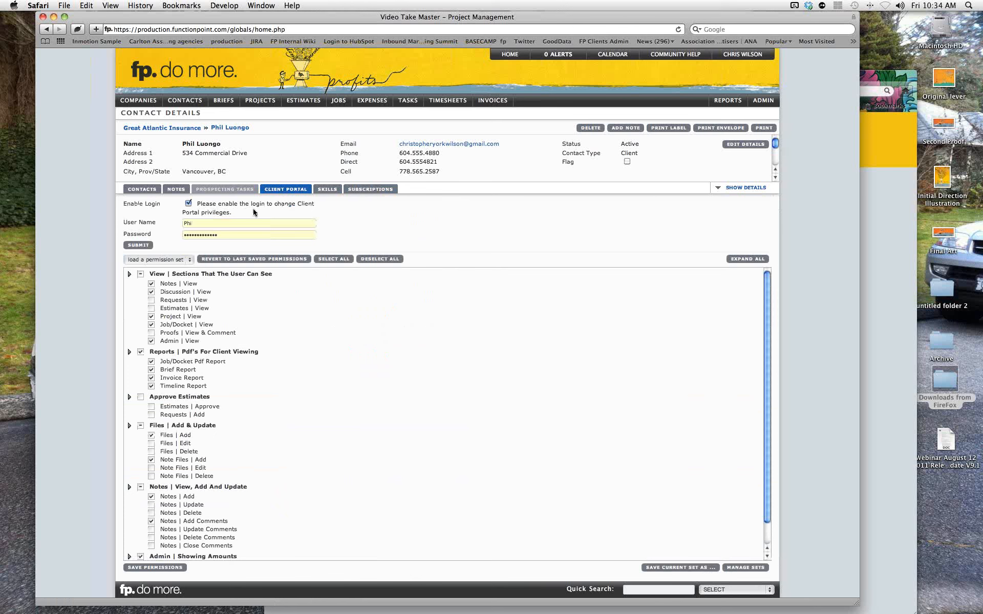
{"action": "type", "text": "l"}
{"action": "scroll", "coordinate": [225, 367], "scroll_direction": "down", "scroll_amount": 1}
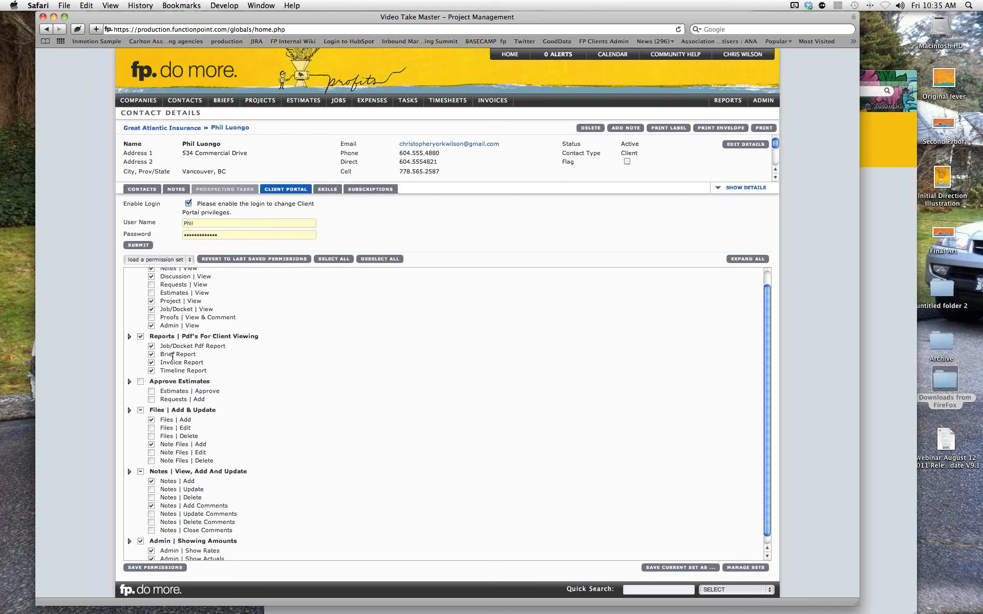
{"action": "scroll", "coordinate": [254, 382], "scroll_direction": "down", "scroll_amount": 1}
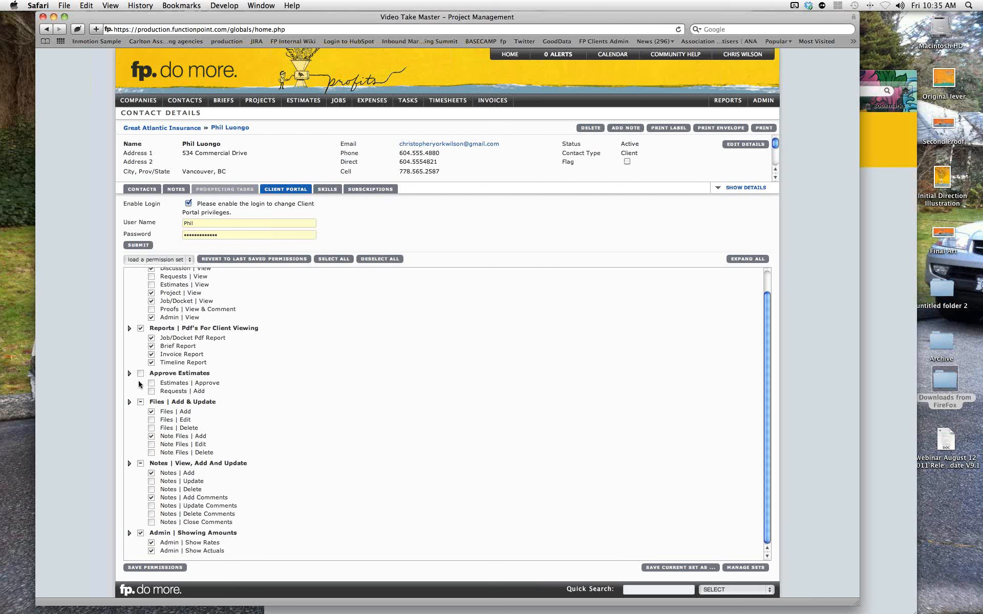
{"action": "scroll", "coordinate": [144, 383], "scroll_direction": "up", "scroll_amount": 1}
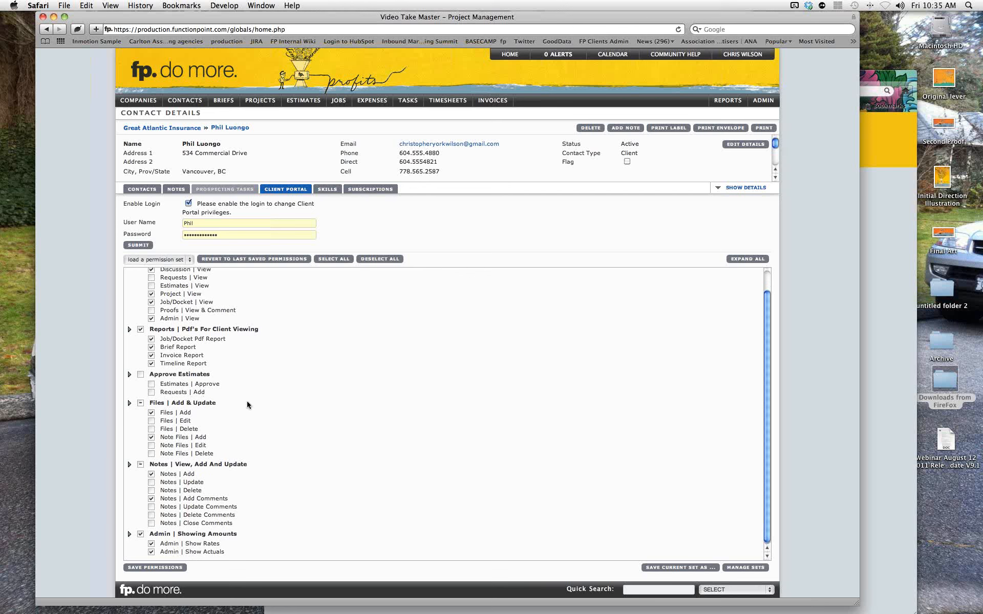
{"action": "scroll", "coordinate": [250, 405], "scroll_direction": "down", "scroll_amount": 1}
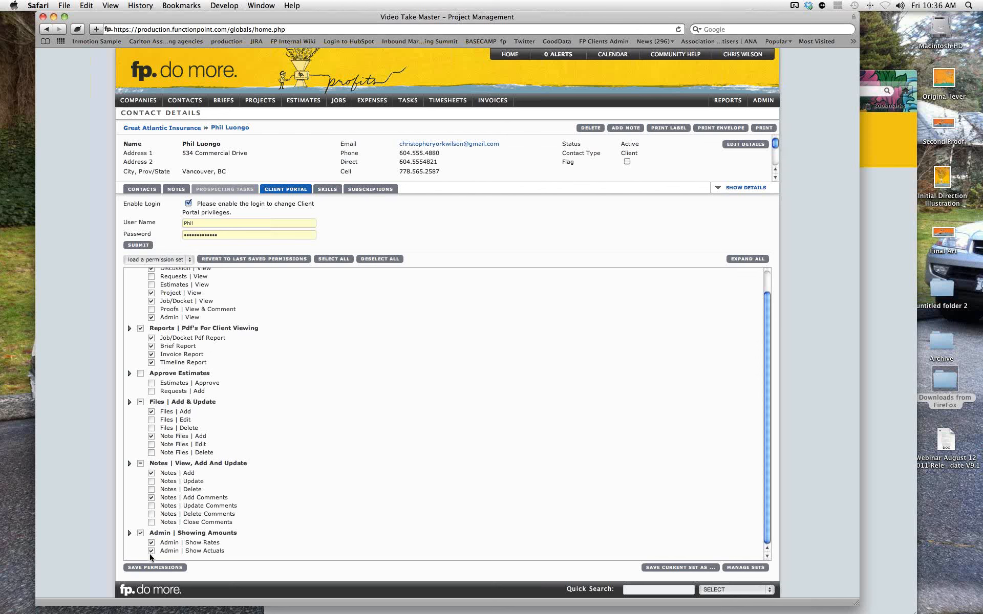
Remove the Job/Docket Pdf Report permission from the contact's portal access, then go to Reports.
{"action": "left_click", "coordinate": [152, 339]}
{"action": "mouse_move", "coordinate": [493, 100]}
{"action": "mouse_move", "coordinate": [512, 129]}
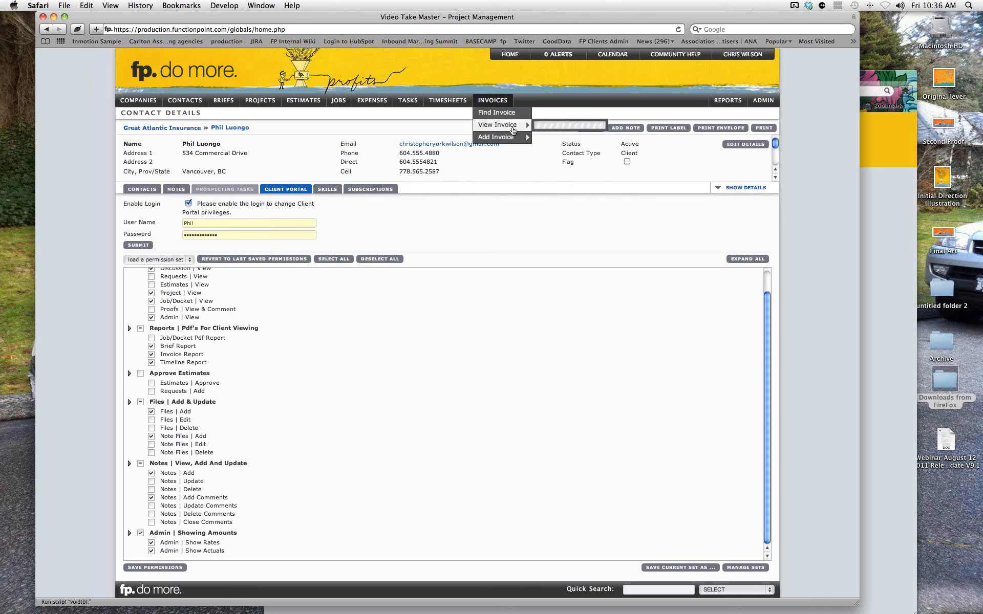
{"action": "mouse_move", "coordinate": [727, 103]}
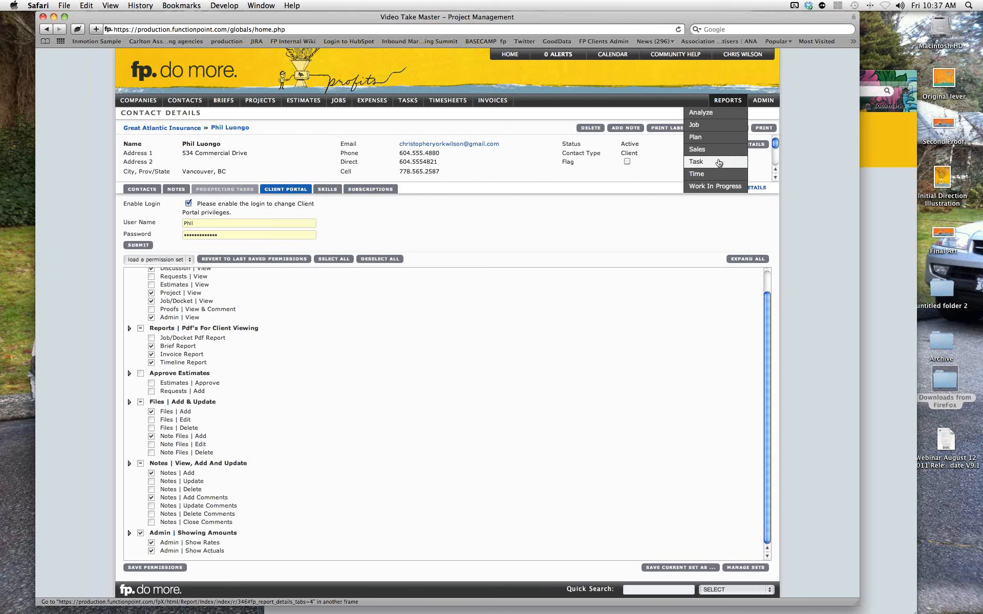
{"action": "mouse_move", "coordinate": [759, 102]}
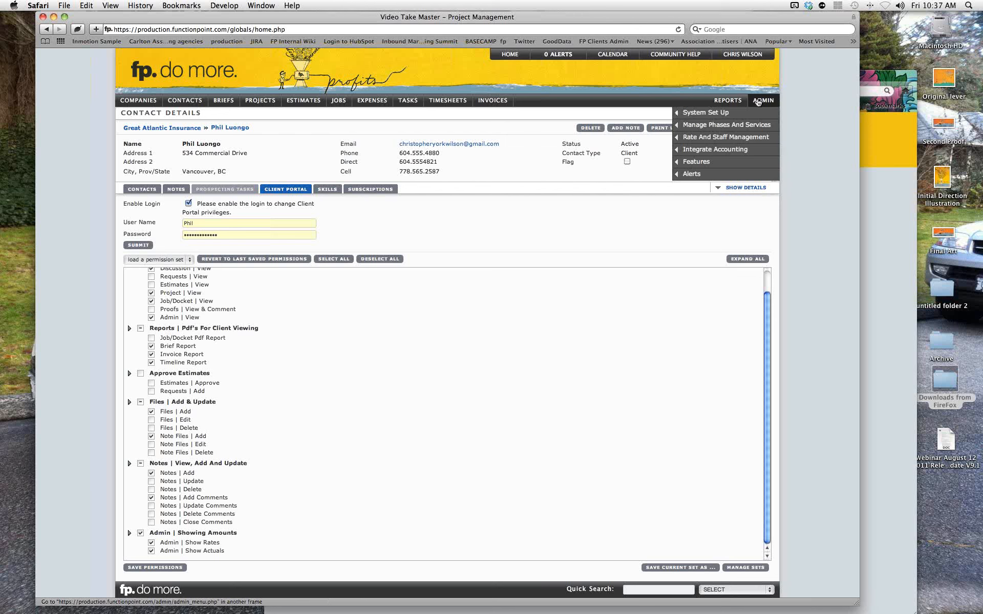
{"action": "mouse_move", "coordinate": [754, 139]}
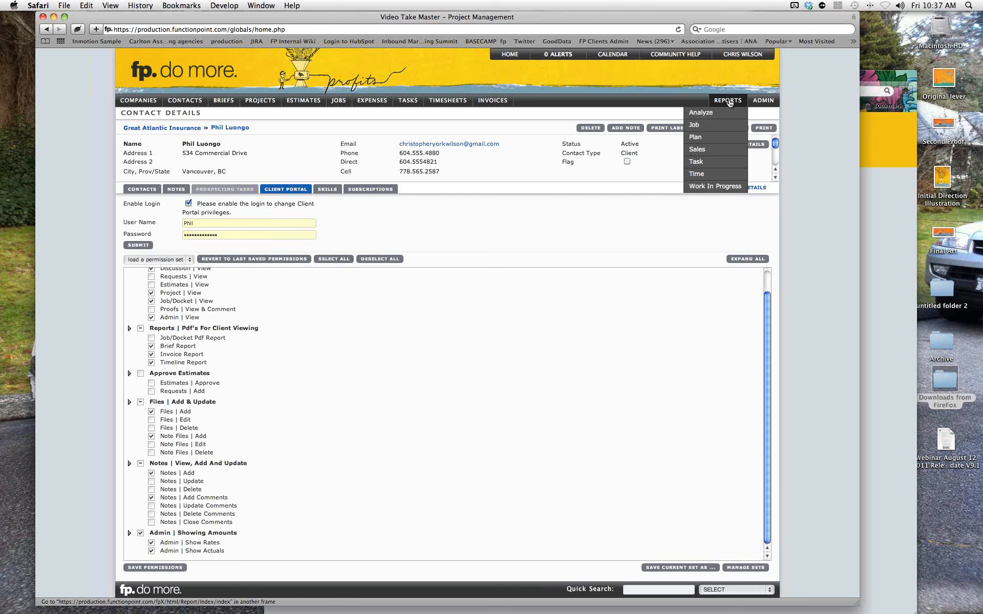
{"action": "left_click", "coordinate": [725, 103]}
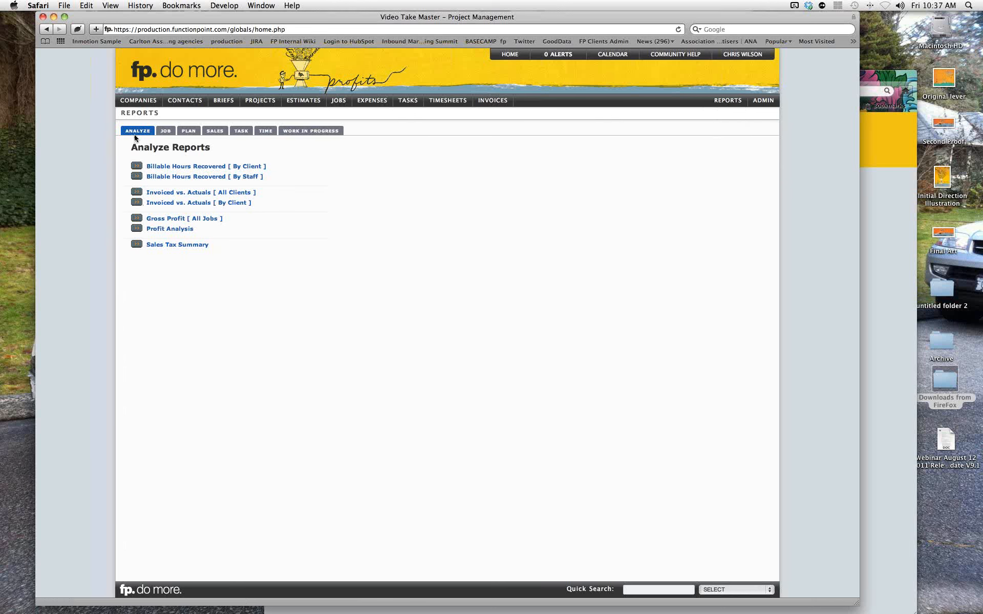
Browse the Job, Plan, Sales, Task, Time and Work In Progress report lists in turn.
{"action": "left_click", "coordinate": [166, 132]}
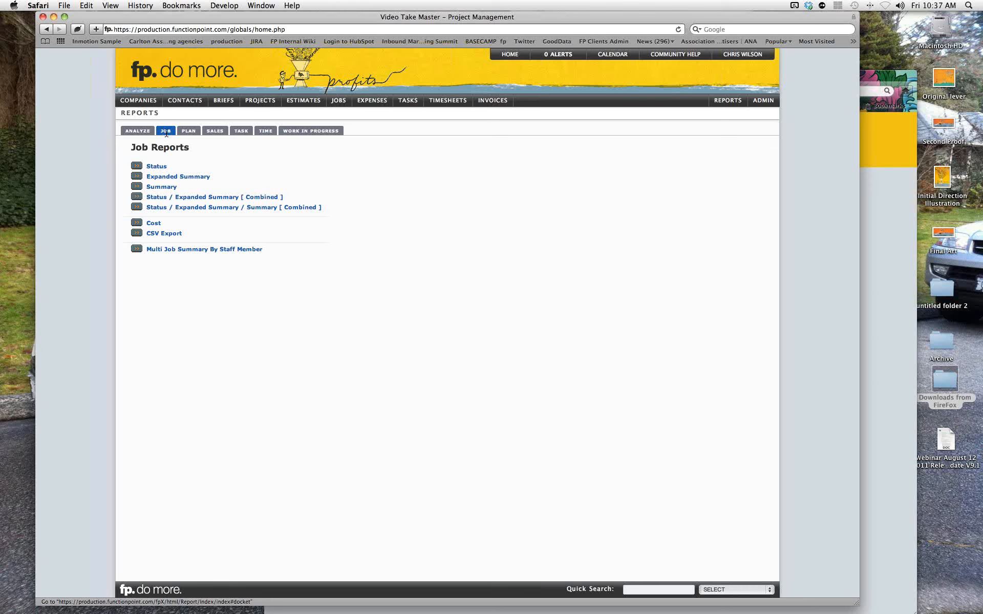
{"action": "left_click", "coordinate": [188, 132]}
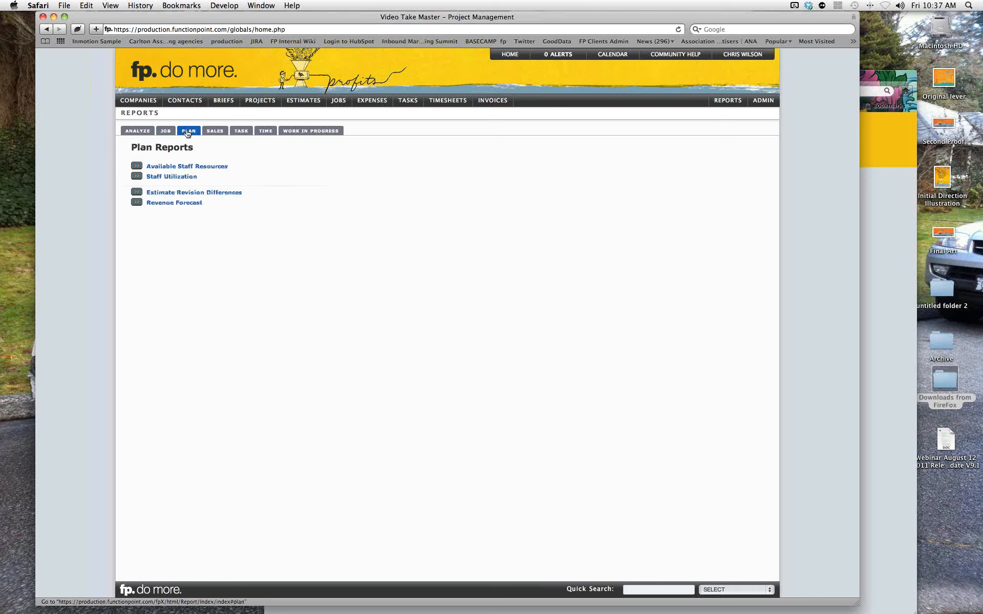
{"action": "left_click", "coordinate": [212, 131]}
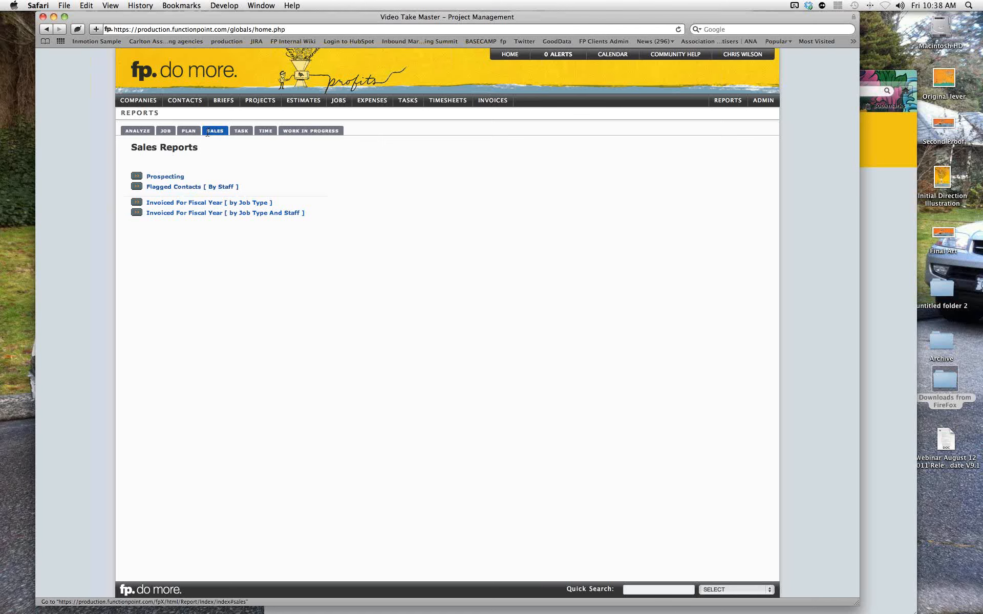
{"action": "left_click", "coordinate": [242, 132]}
{"action": "left_click", "coordinate": [265, 132]}
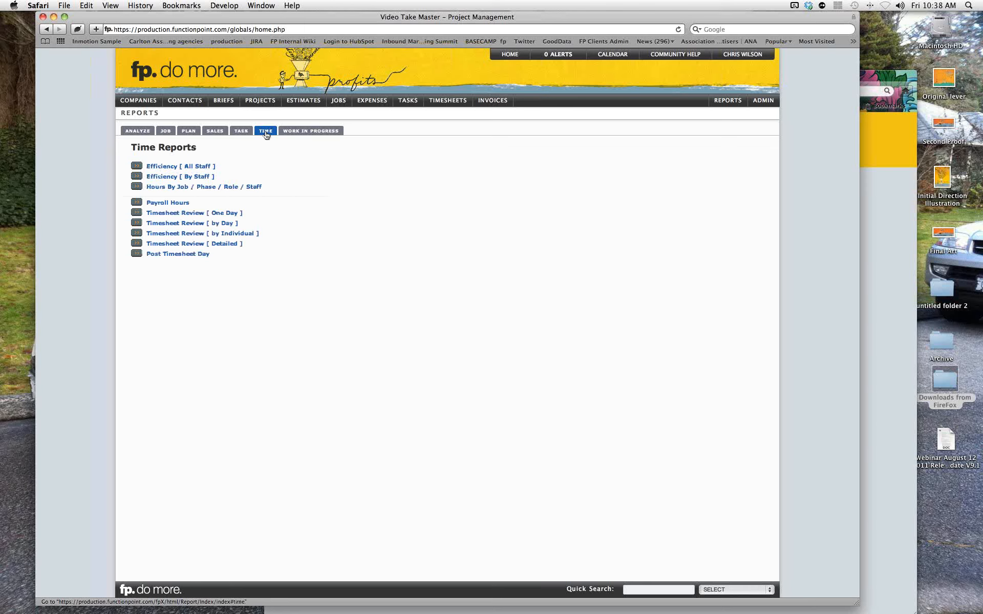
{"action": "left_click", "coordinate": [292, 132]}
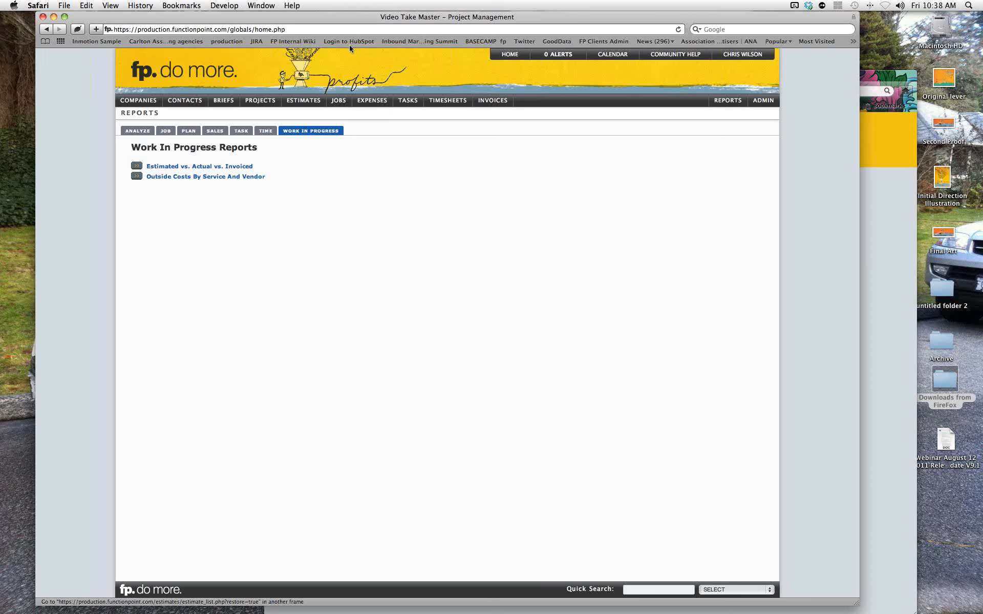
From the home dashboard, open job 30179 Corporate Website's financials and expand the Research line.
{"action": "left_click", "coordinate": [509, 56]}
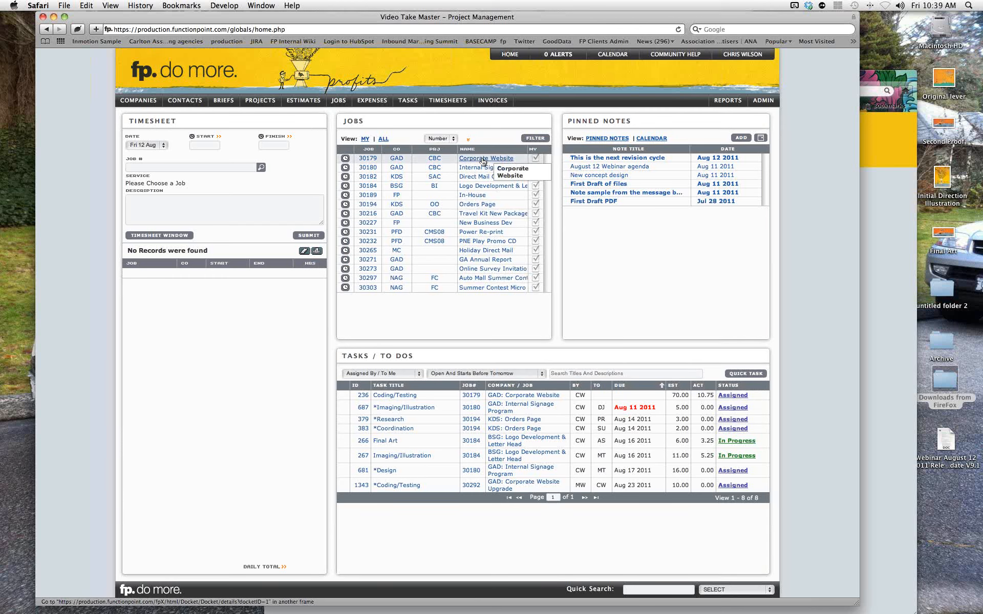
{"action": "left_click", "coordinate": [367, 160]}
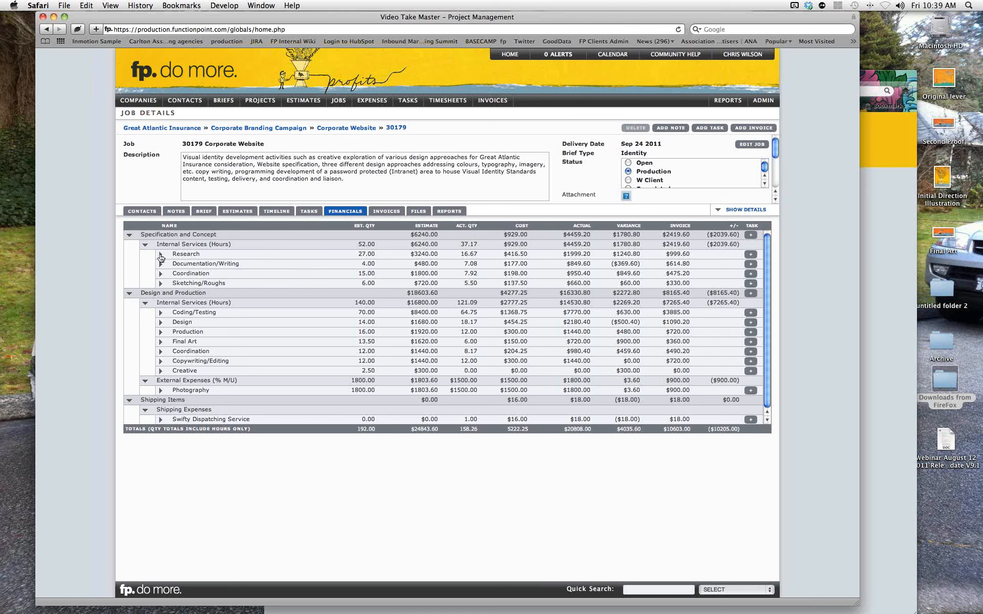
{"action": "left_click", "coordinate": [160, 256]}
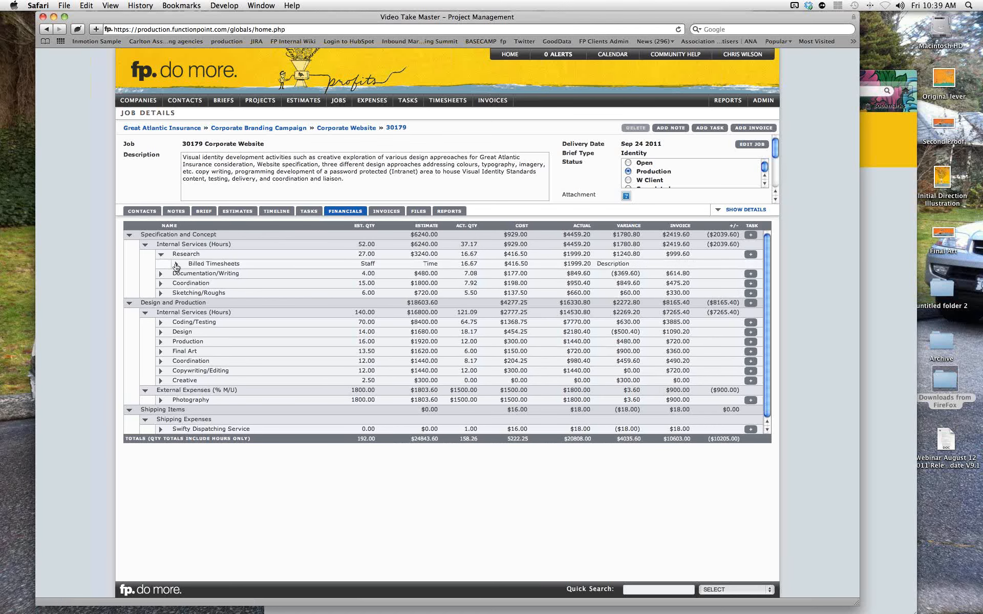
Expand Research's Billed Timesheets to list its entries dated Mar 31 to May 19 2011.
{"action": "left_click", "coordinate": [176, 264]}
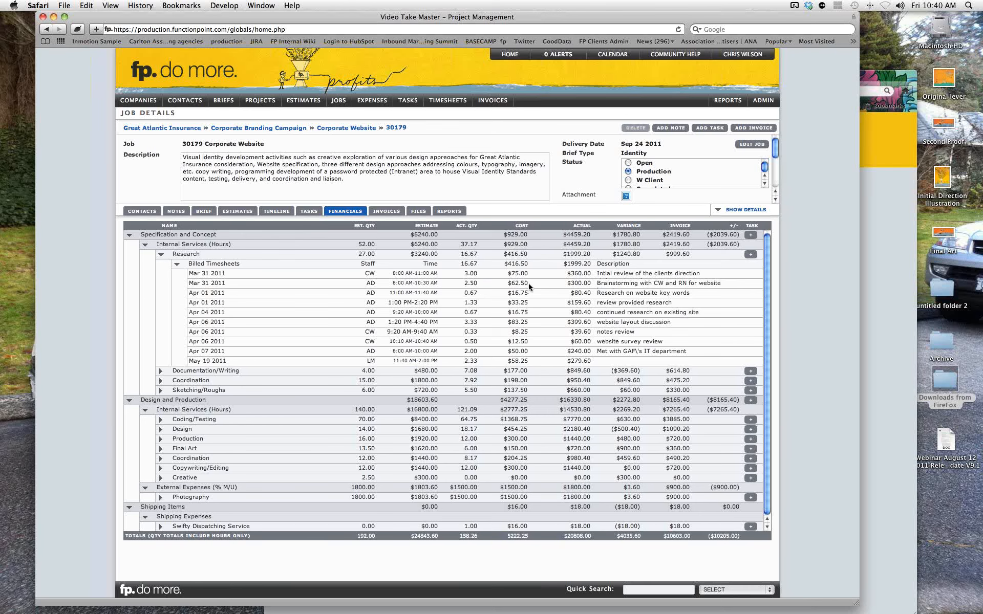
{"action": "scroll", "coordinate": [528, 284], "scroll_direction": "down", "scroll_amount": 1}
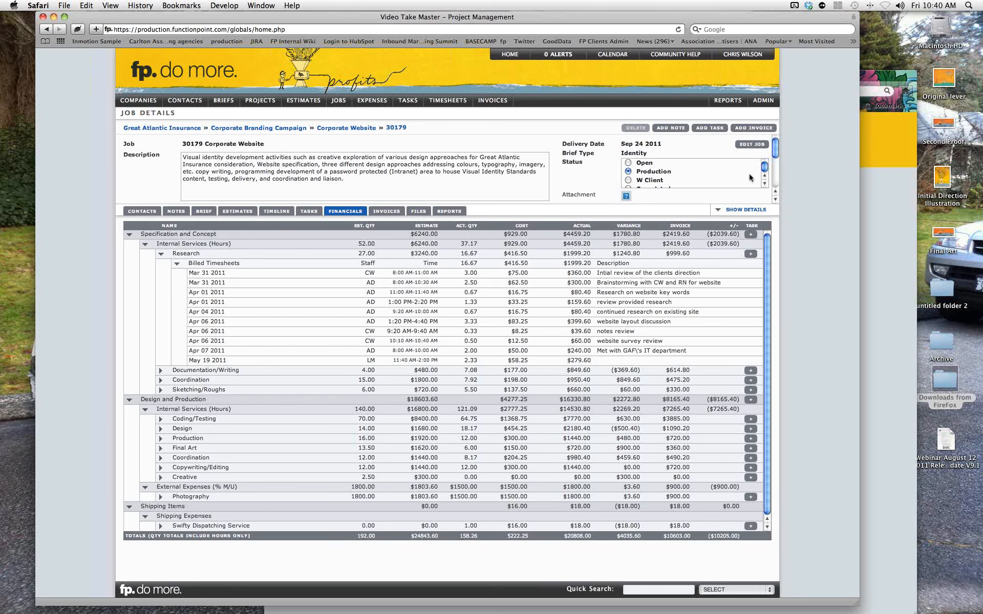
Open a staff member's Manage User Privileges page through Admin's Rate And Staff Management.
{"action": "left_click", "coordinate": [766, 102]}
{"action": "mouse_move", "coordinate": [750, 137]}
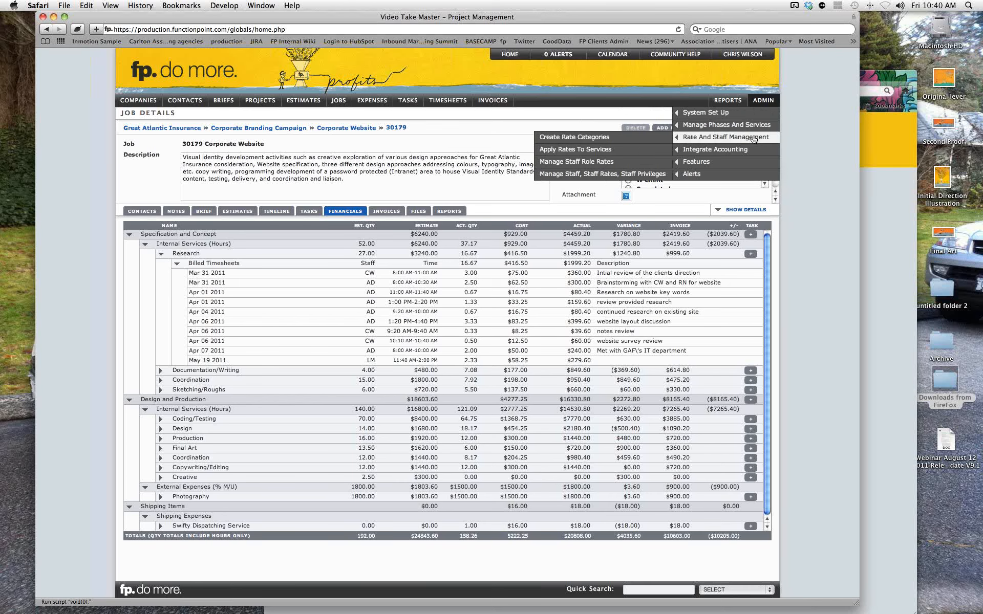
{"action": "left_click", "coordinate": [608, 174]}
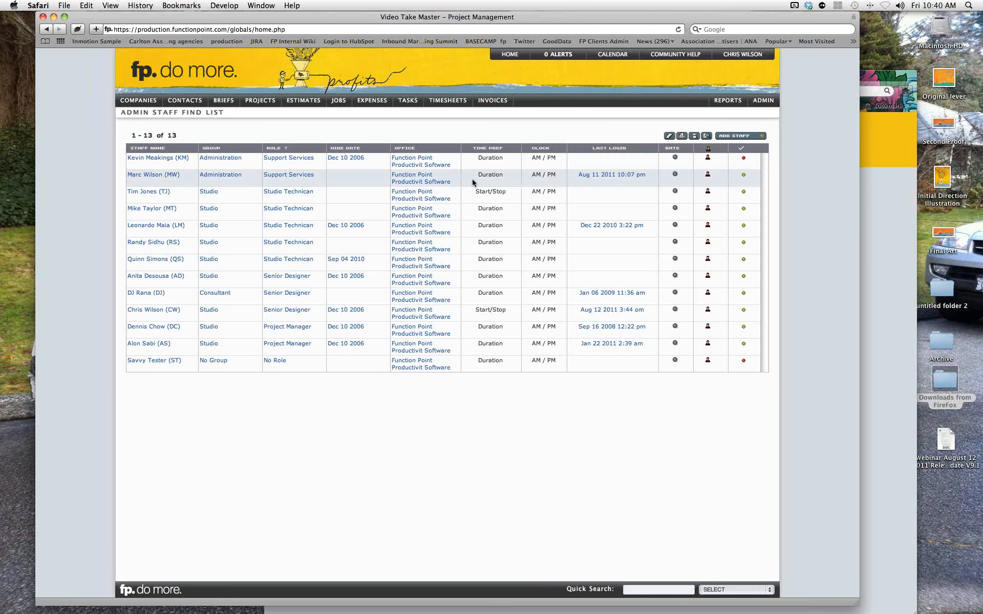
{"action": "left_click", "coordinate": [707, 310]}
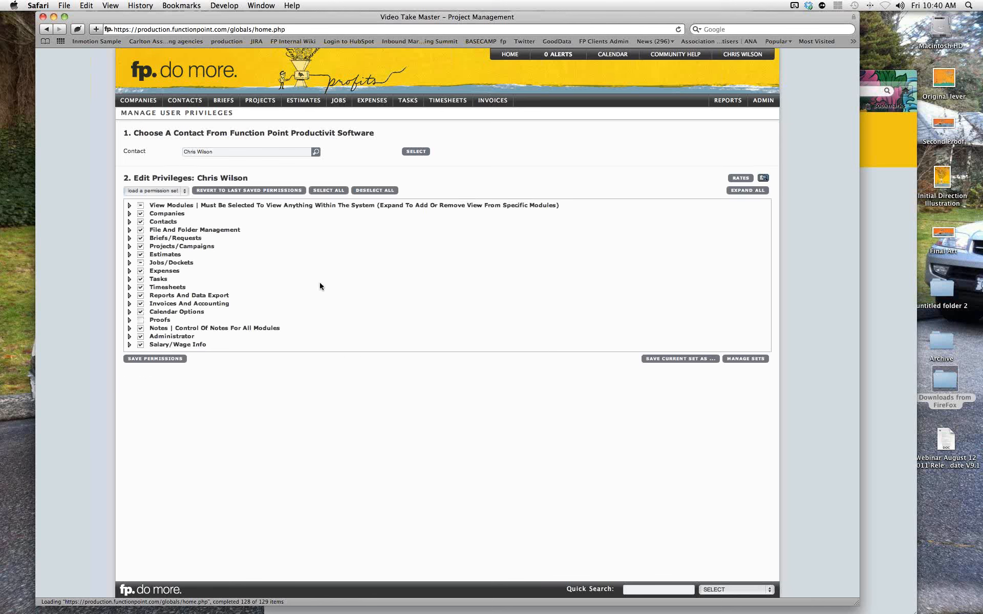
Expand the Administrator permissions group and review its privileges.
{"action": "left_click", "coordinate": [130, 336]}
{"action": "scroll", "coordinate": [320, 355], "scroll_direction": "down", "scroll_amount": 2}
{"action": "scroll", "coordinate": [319, 358], "scroll_direction": "down", "scroll_amount": 3}
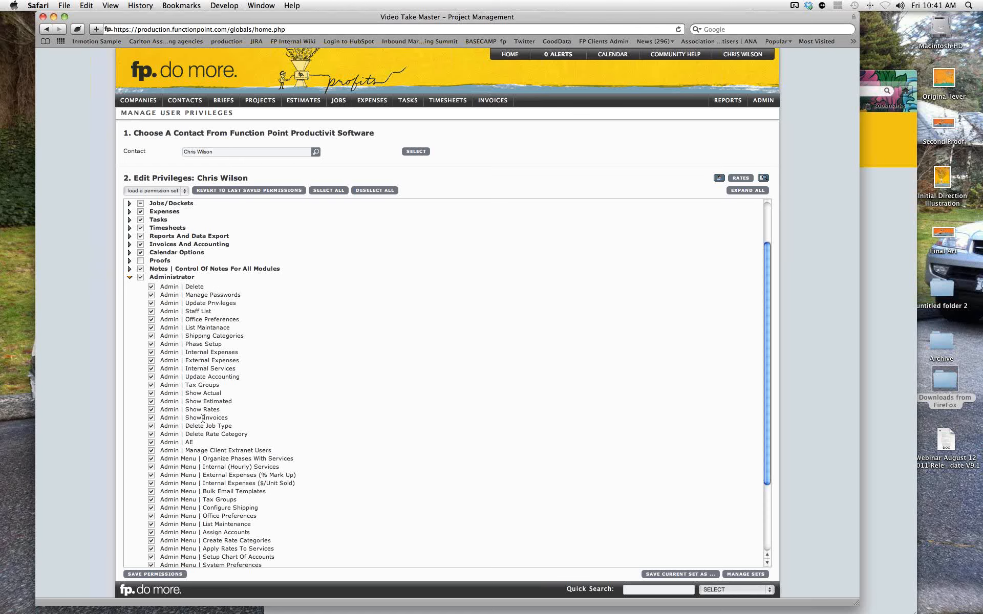
{"action": "scroll", "coordinate": [203, 418], "scroll_direction": "down", "scroll_amount": 5}
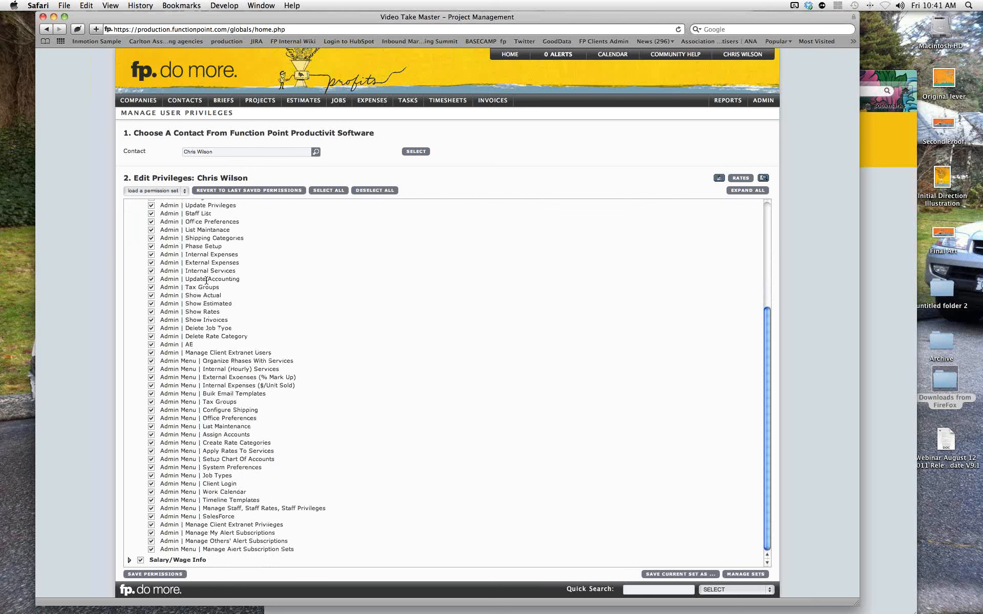
{"action": "scroll", "coordinate": [206, 280], "scroll_direction": "up", "scroll_amount": 3}
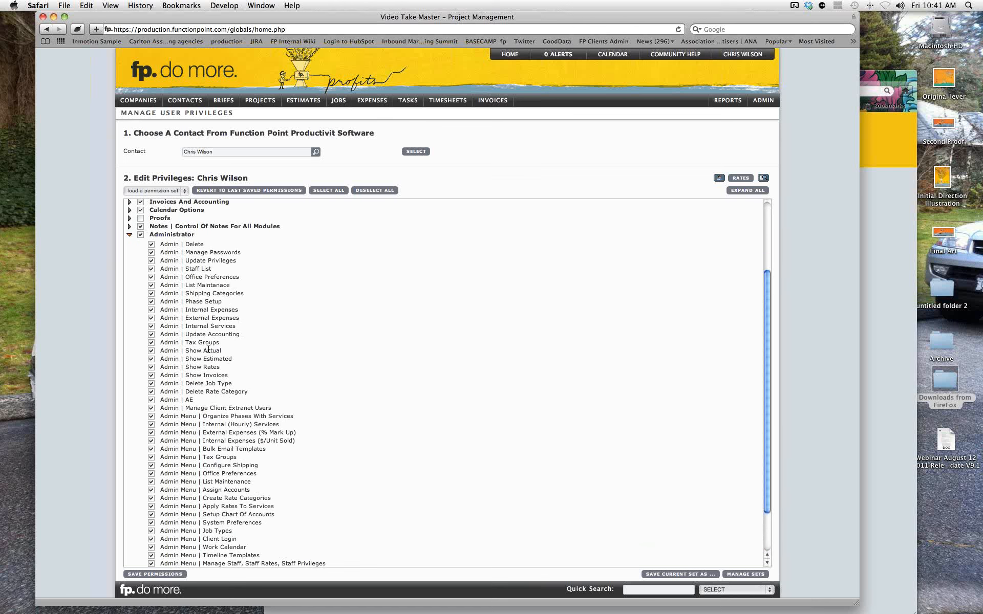
{"action": "scroll", "coordinate": [205, 338], "scroll_direction": "up", "scroll_amount": 6}
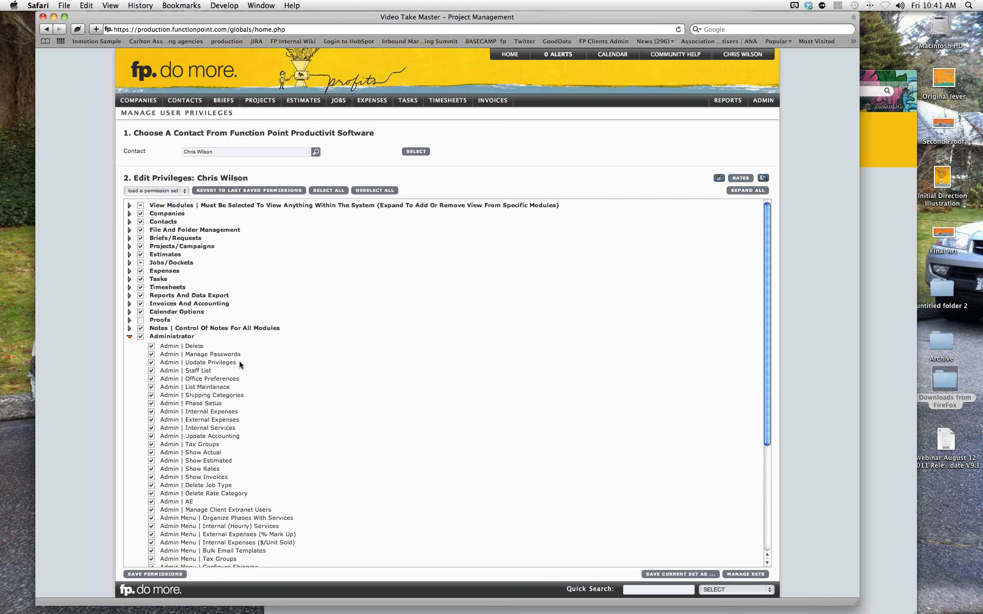
{"action": "scroll", "coordinate": [248, 434], "scroll_direction": "down", "scroll_amount": 8}
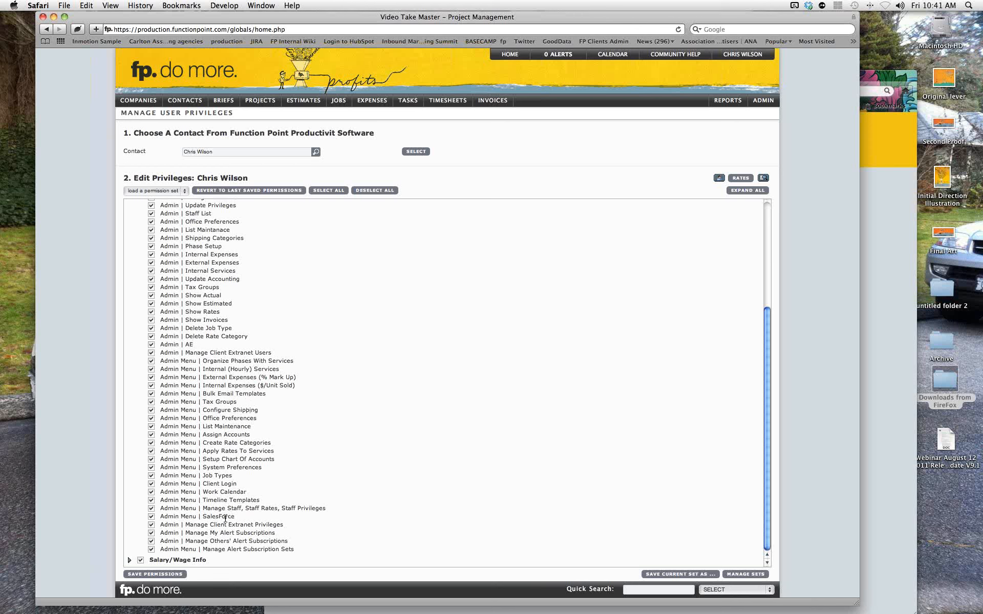
Expand the Salary/Wage Info permissions, then return to the home dashboard.
{"action": "left_click", "coordinate": [129, 561]}
{"action": "scroll", "coordinate": [455, 389], "scroll_direction": "down", "scroll_amount": 2}
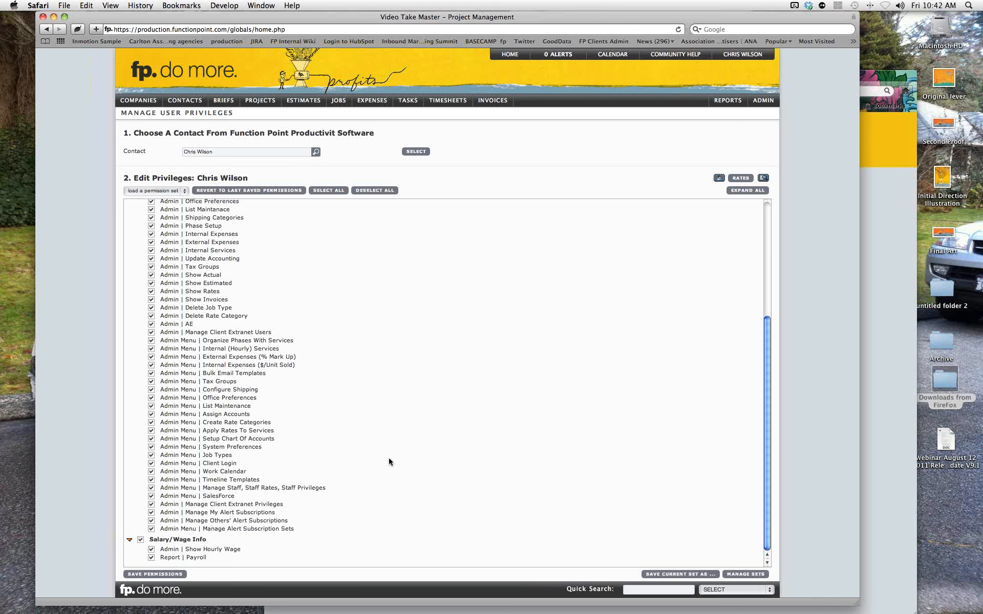
{"action": "scroll", "coordinate": [389, 458], "scroll_direction": "up", "scroll_amount": 5}
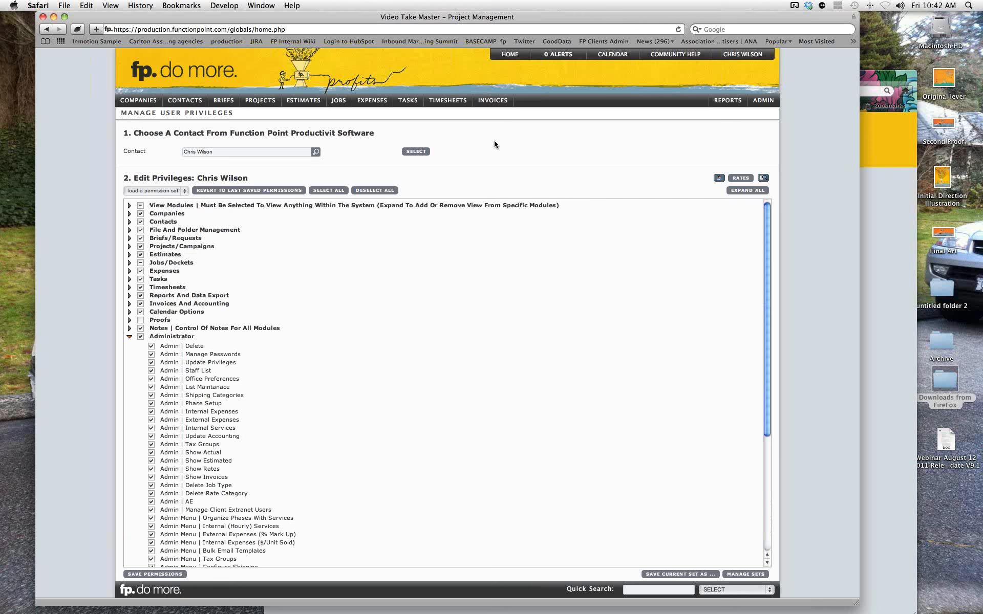
{"action": "left_click", "coordinate": [509, 55]}
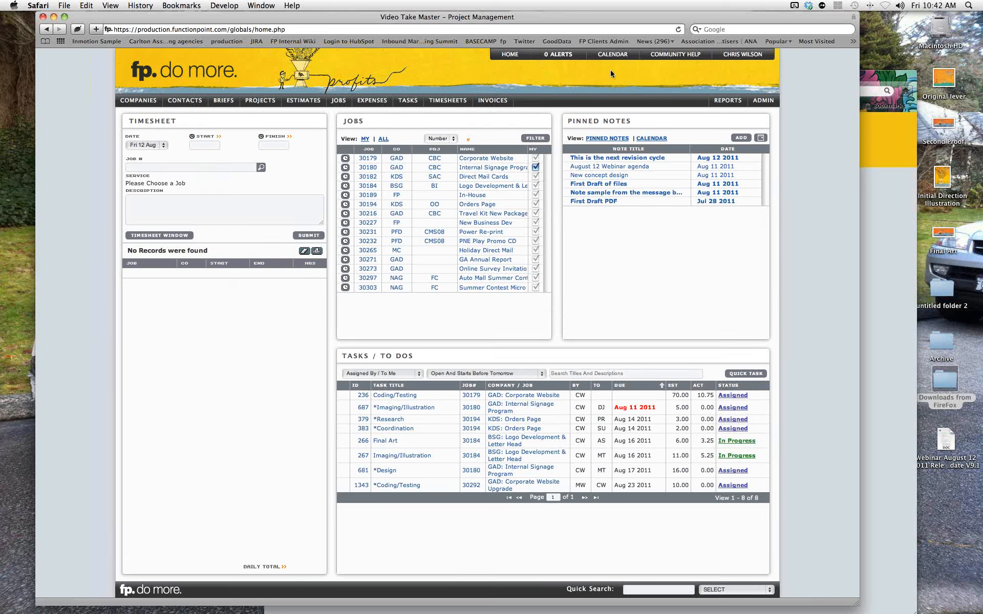
Log in to Community Help with the account e-mail and password, with Remember me ticked.
{"action": "left_click", "coordinate": [662, 56]}
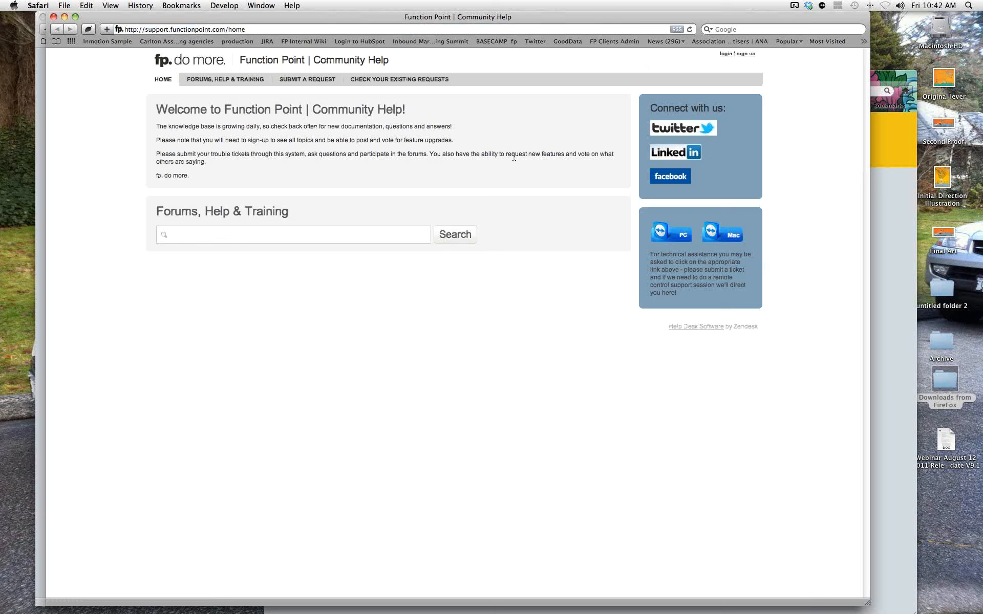
{"action": "left_click", "coordinate": [726, 54]}
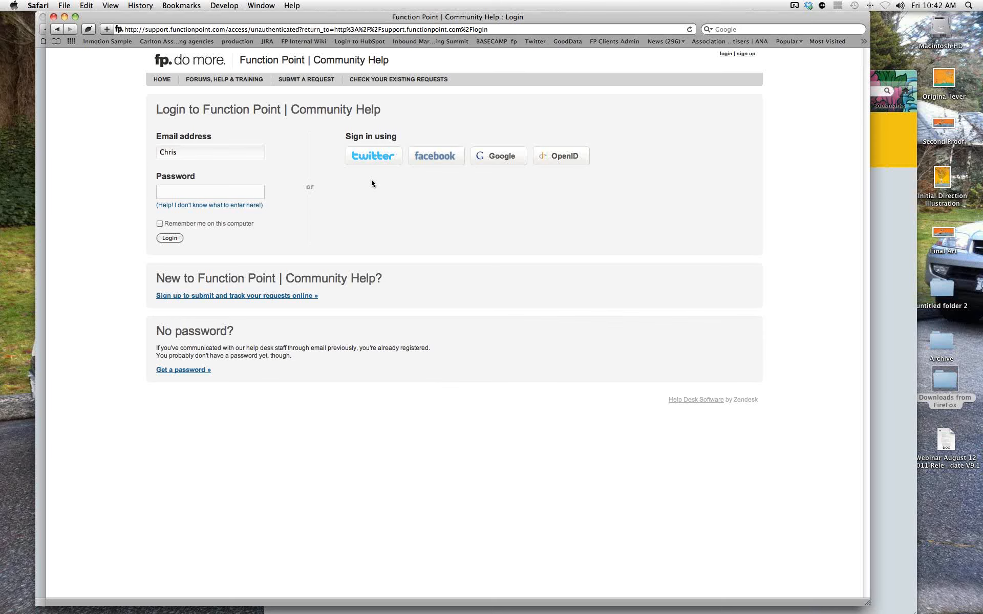
{"action": "key", "text": "Tab"}
{"action": "type", "text": "••••"}
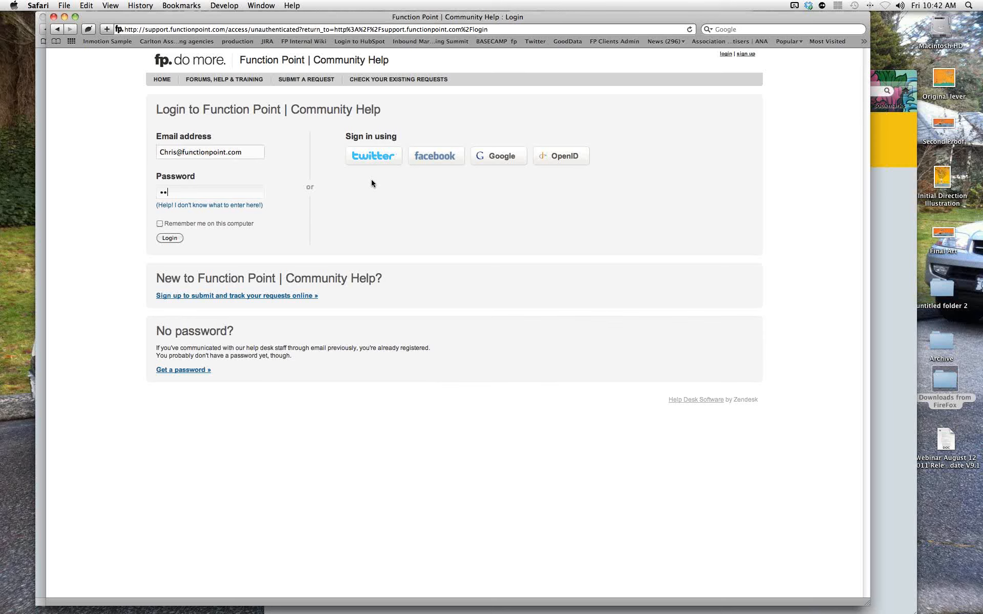
{"action": "type", "text": "•••••••••"}
{"action": "left_click", "coordinate": [160, 223]}
{"action": "left_click", "coordinate": [171, 238]}
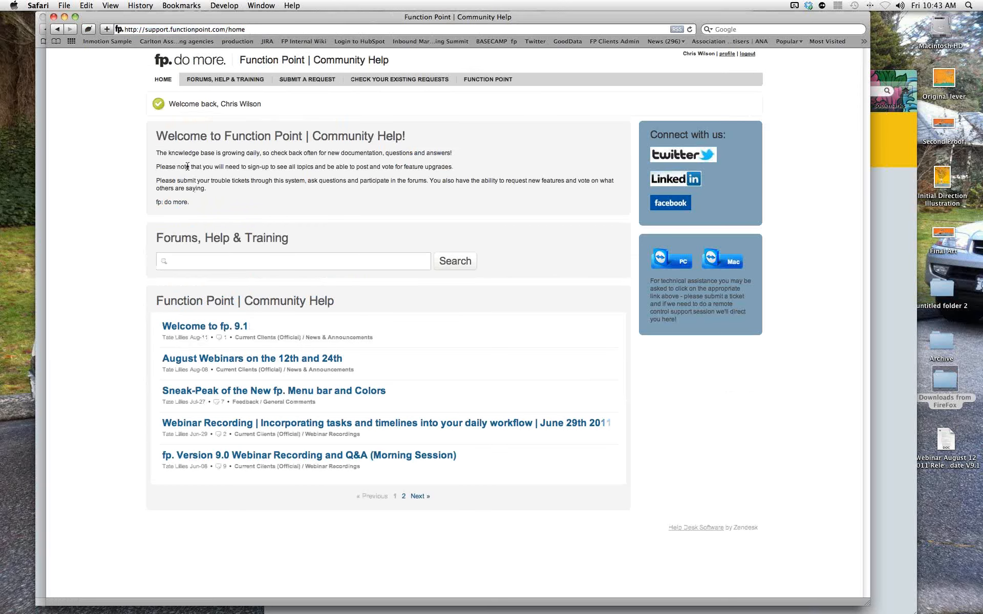
Read the Welcome to fp. 9.1 release notes down to Cost Rate on Job Financial Page.
{"action": "left_click", "coordinate": [191, 330]}
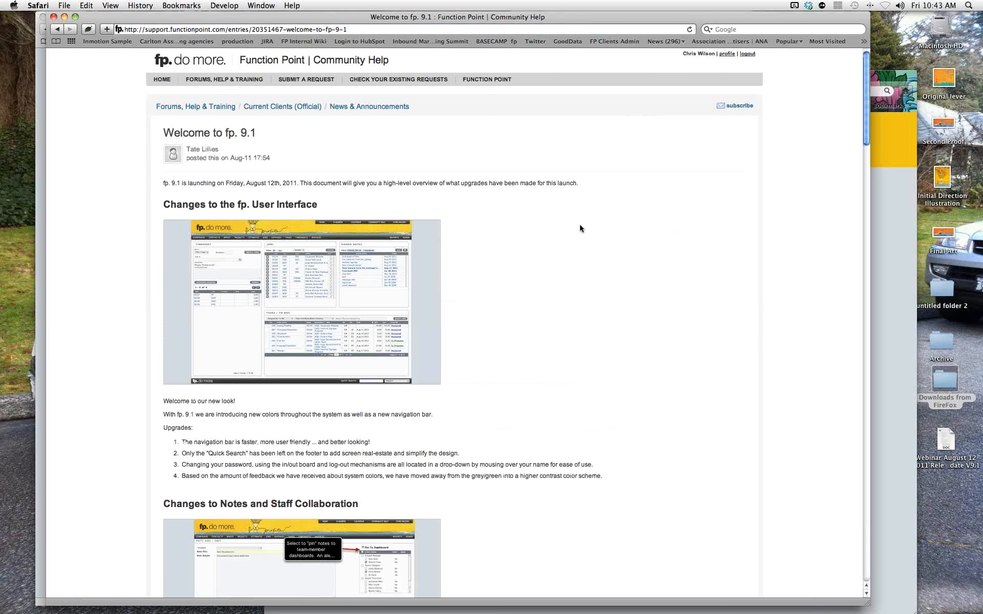
{"action": "scroll", "coordinate": [580, 228], "scroll_direction": "down", "scroll_amount": 5}
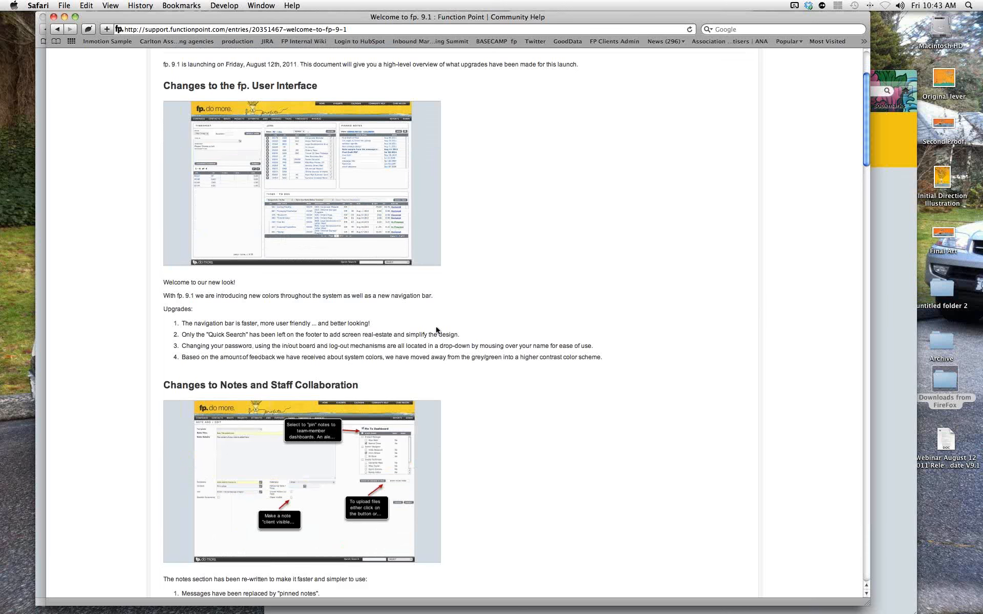
{"action": "scroll", "coordinate": [593, 309], "scroll_direction": "down", "scroll_amount": 6}
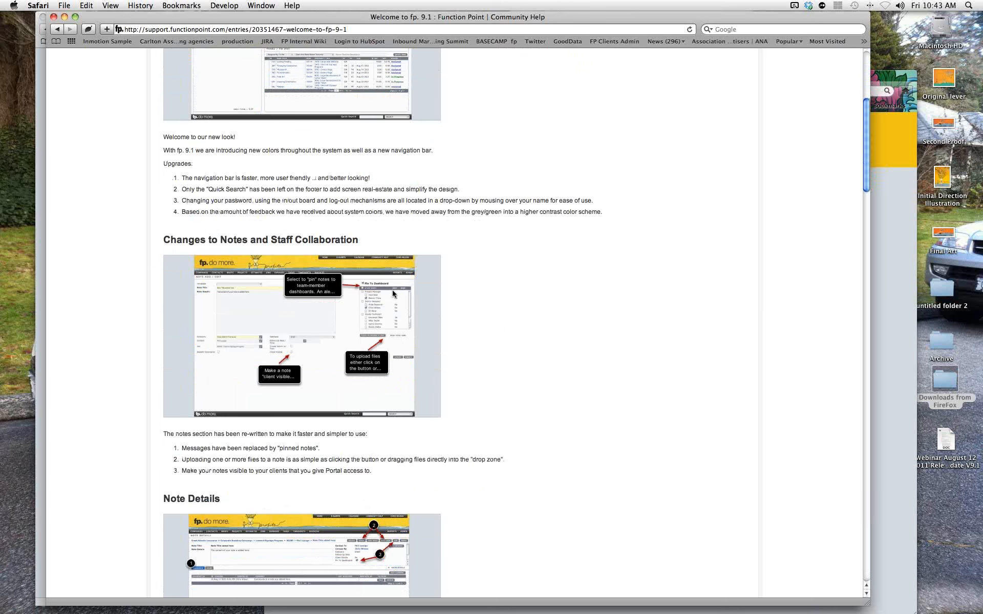
{"action": "scroll", "coordinate": [515, 294], "scroll_direction": "down", "scroll_amount": 5}
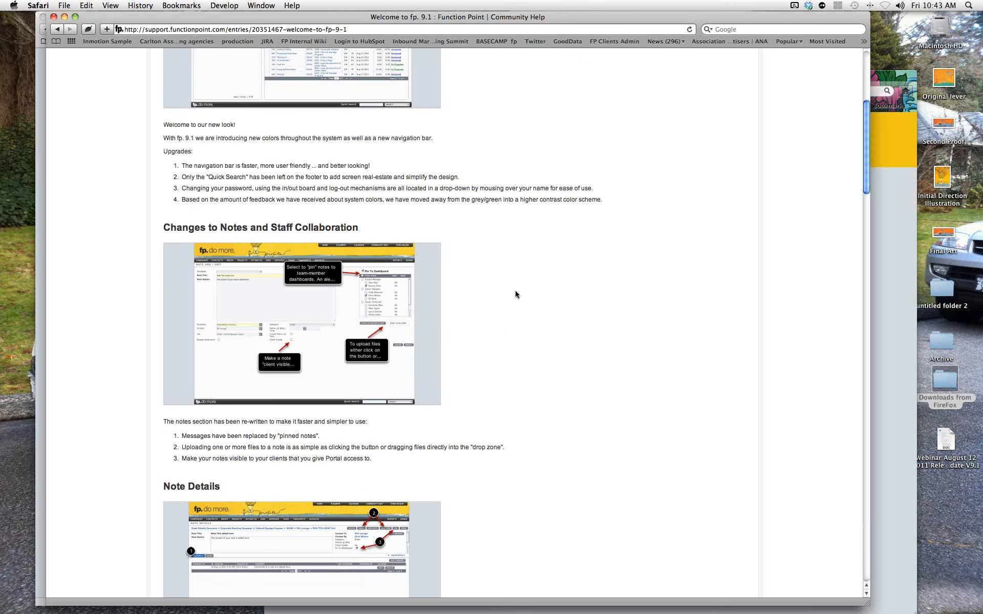
{"action": "scroll", "coordinate": [515, 294], "scroll_direction": "down", "scroll_amount": 8}
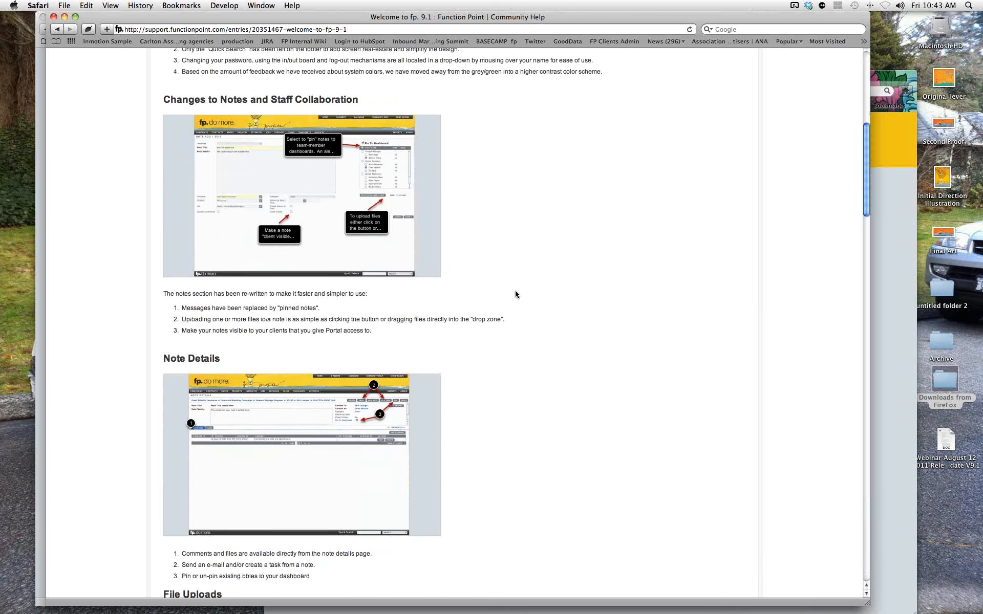
{"action": "scroll", "coordinate": [495, 295], "scroll_direction": "down", "scroll_amount": 12}
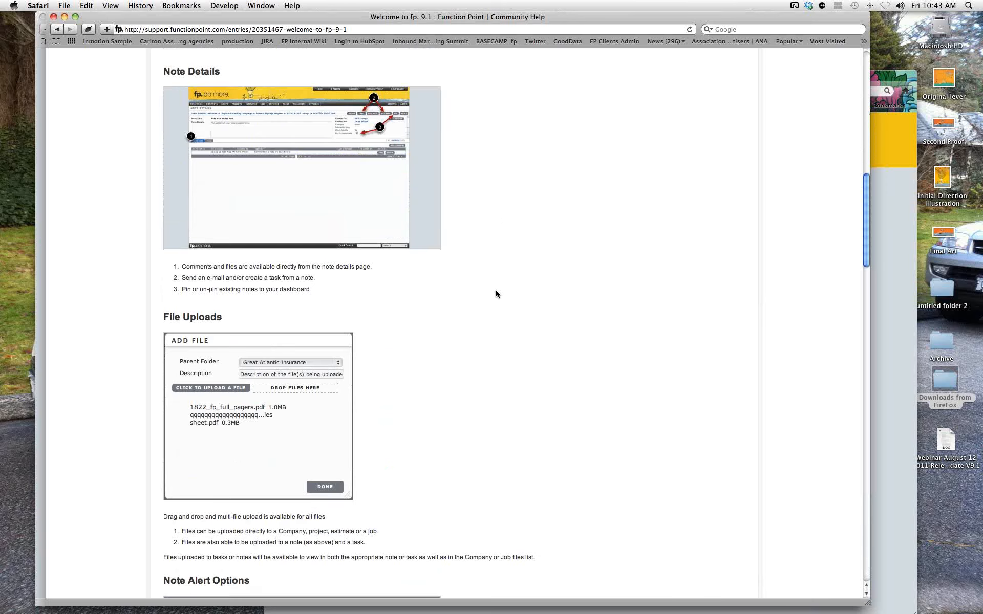
{"action": "scroll", "coordinate": [495, 294], "scroll_direction": "down", "scroll_amount": 12}
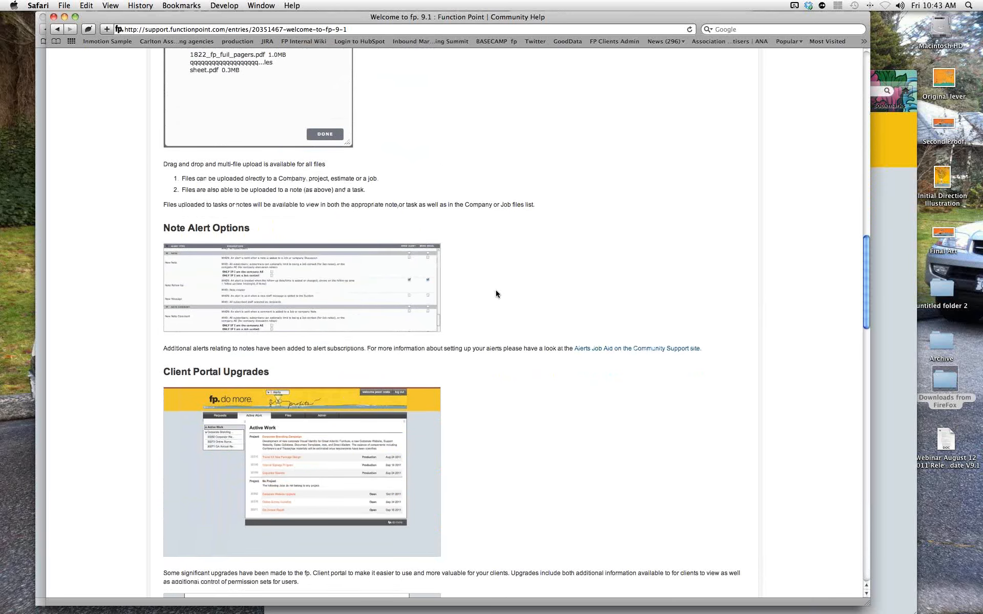
{"action": "scroll", "coordinate": [495, 292], "scroll_direction": "down", "scroll_amount": 6}
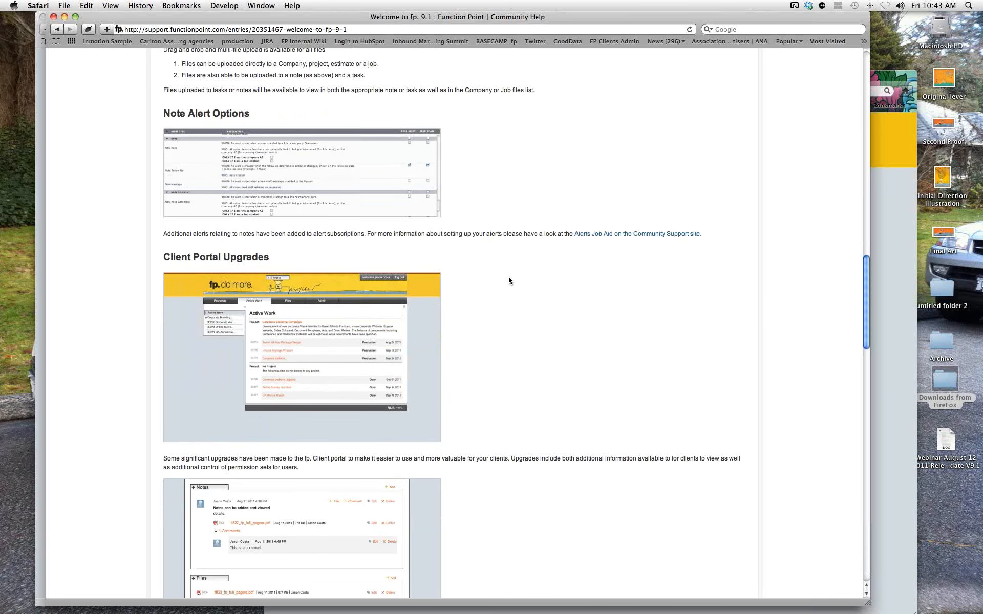
{"action": "scroll", "coordinate": [508, 280], "scroll_direction": "down", "scroll_amount": 3}
{"action": "scroll", "coordinate": [510, 283], "scroll_direction": "down", "scroll_amount": 12}
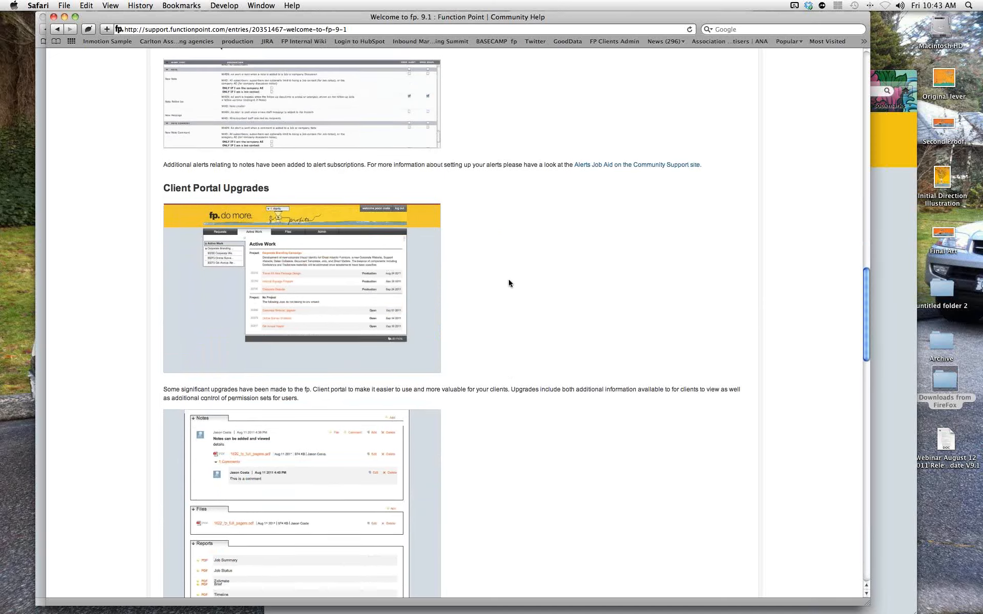
{"action": "scroll", "coordinate": [508, 284], "scroll_direction": "down", "scroll_amount": 12}
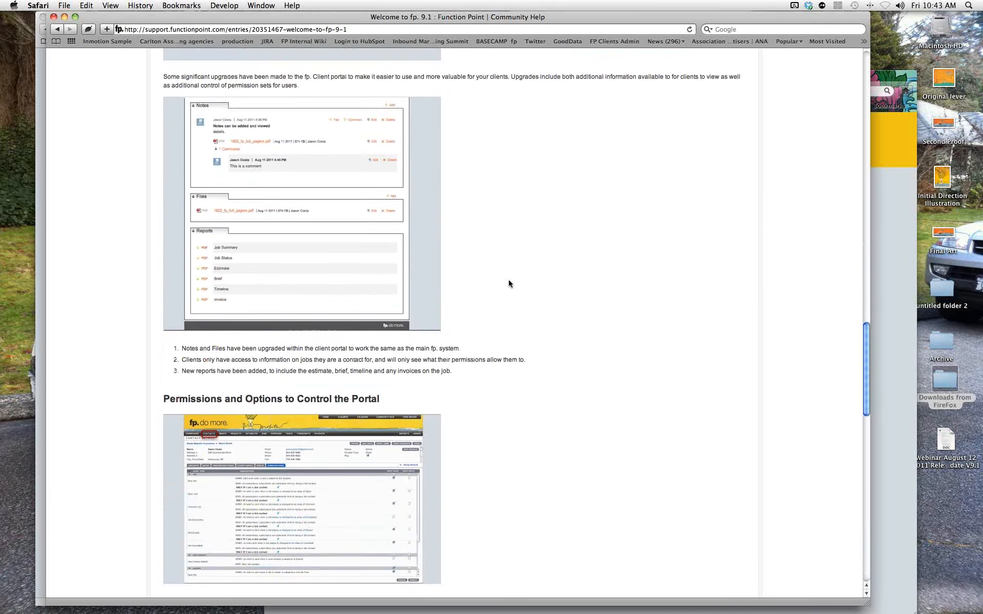
{"action": "scroll", "coordinate": [508, 280], "scroll_direction": "down", "scroll_amount": 5}
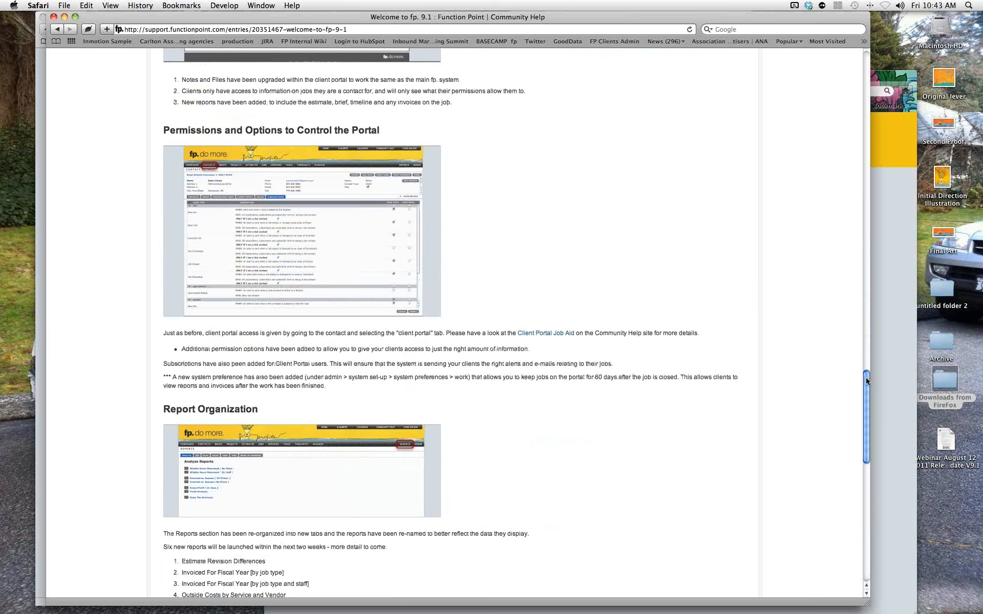
{"action": "left_click_drag", "start_coordinate": [866, 377], "coordinate": [865, 436]}
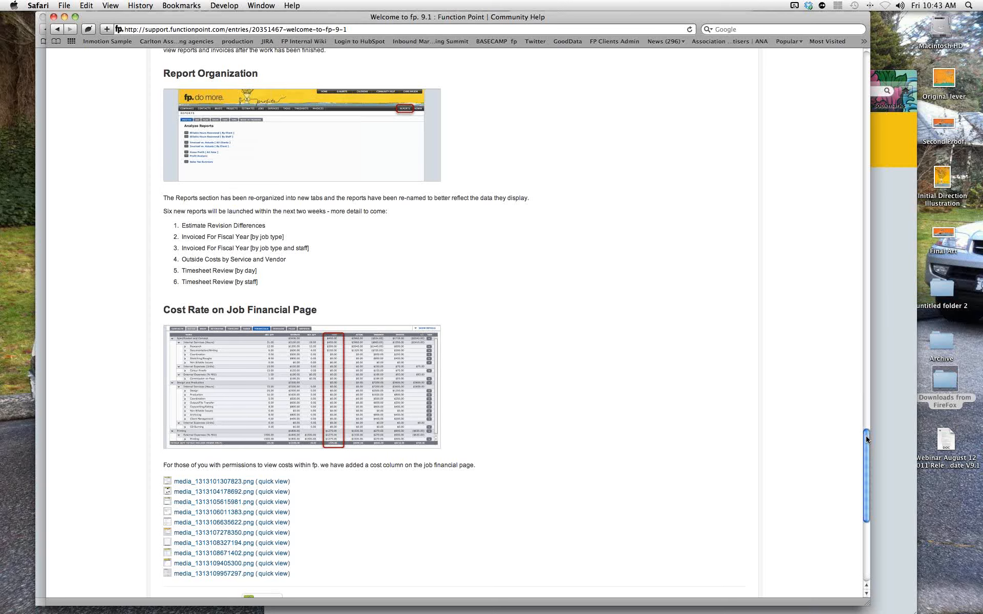
{"action": "scroll", "coordinate": [866, 390], "scroll_direction": "up", "scroll_amount": 4}
Scroll back up through the fp. 9.1 release notes article.
{"action": "scroll", "coordinate": [866, 390], "scroll_direction": "up", "scroll_amount": 15}
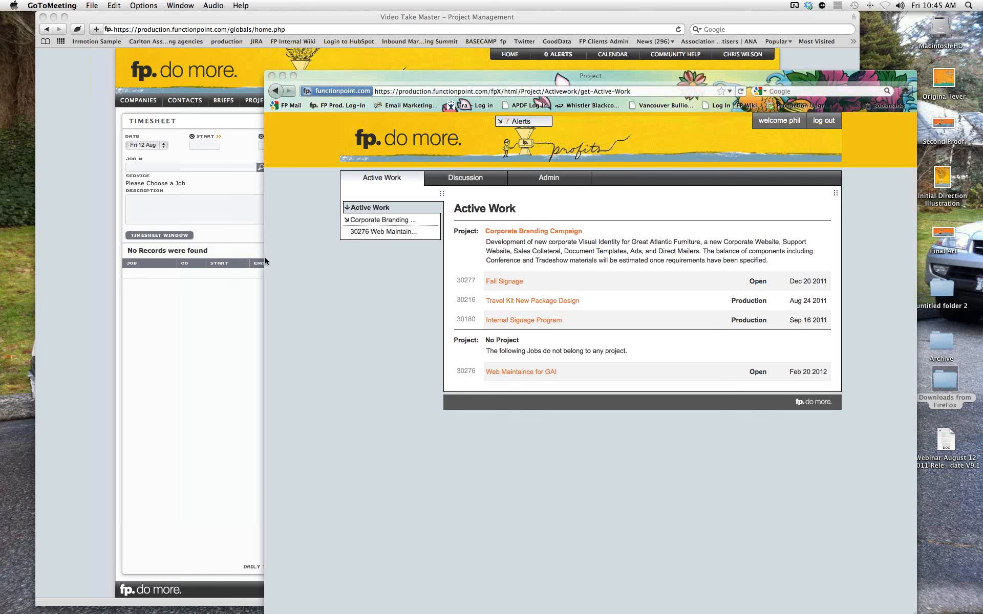
Back on the dashboard window, open a Great Atlantic Insurance contact via Contacts > View Contact.
{"action": "left_click", "coordinate": [181, 371]}
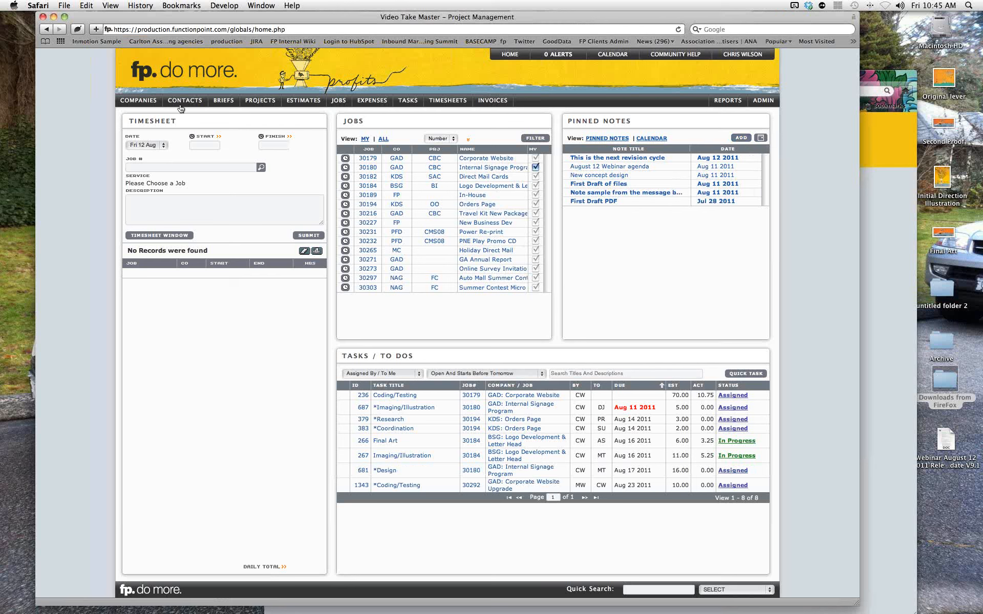
{"action": "mouse_move", "coordinate": [184, 102]}
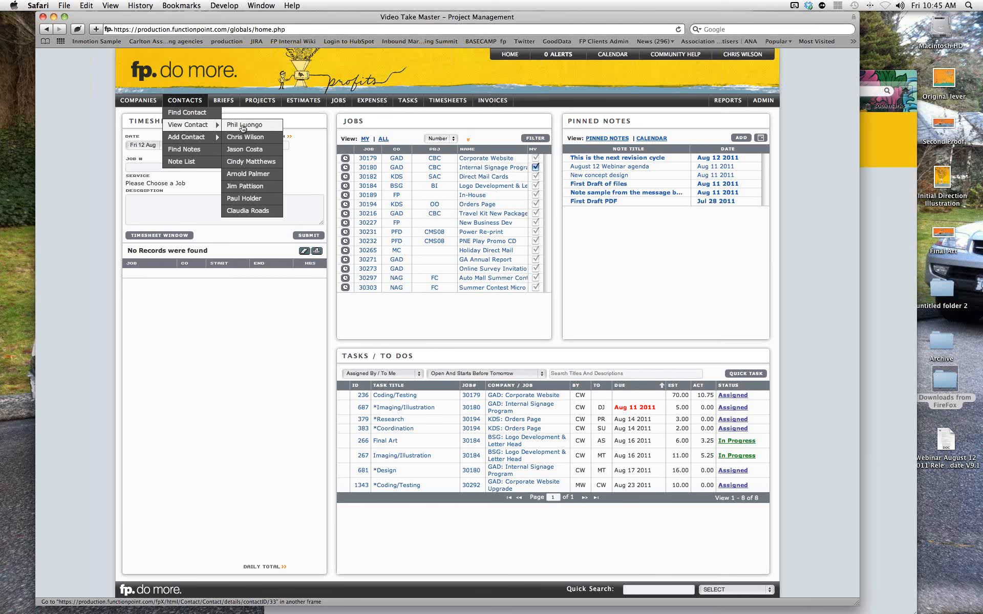
{"action": "left_click", "coordinate": [243, 126]}
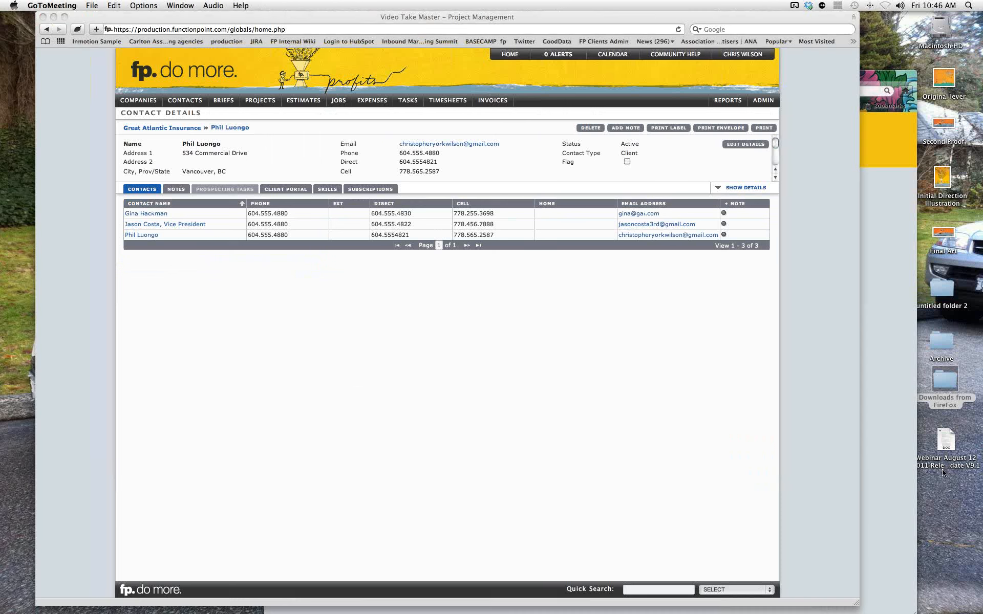
Create a contact note from the 'Introduction to <<company name>>' template for Great Atlantic Insurance.
{"action": "left_click", "coordinate": [725, 236]}
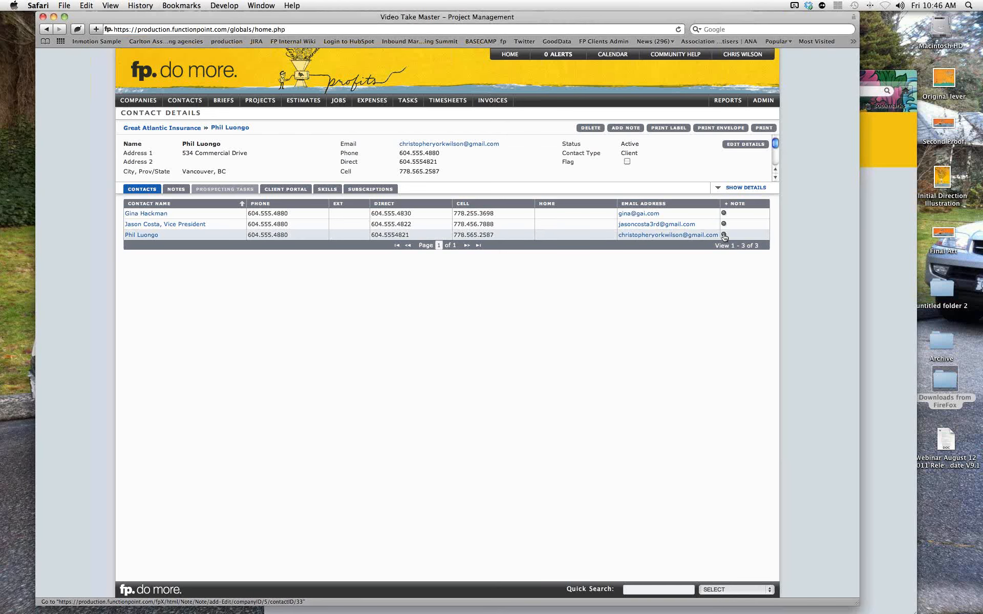
{"action": "left_click", "coordinate": [724, 235]}
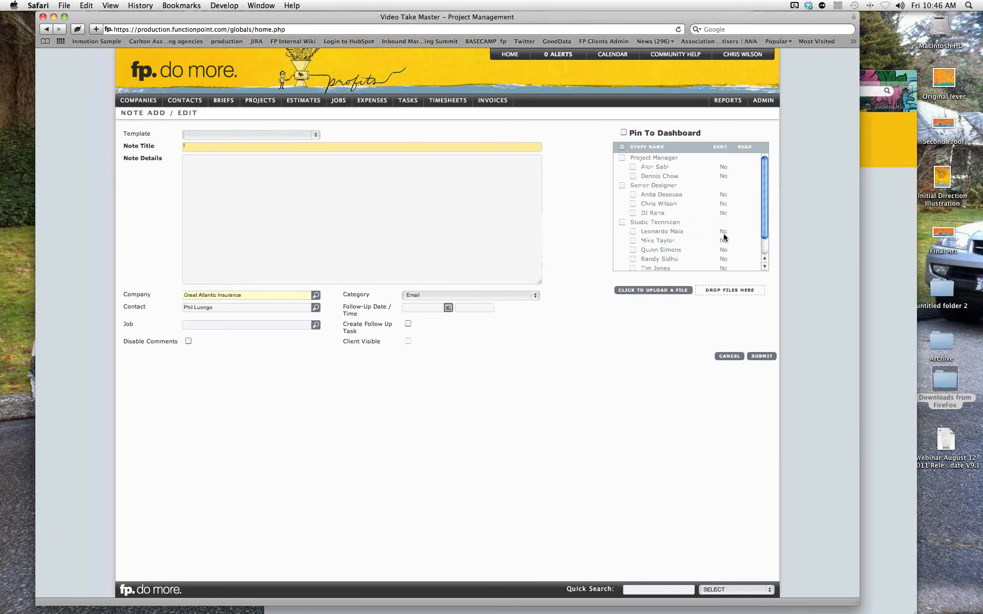
{"action": "left_click", "coordinate": [308, 134]}
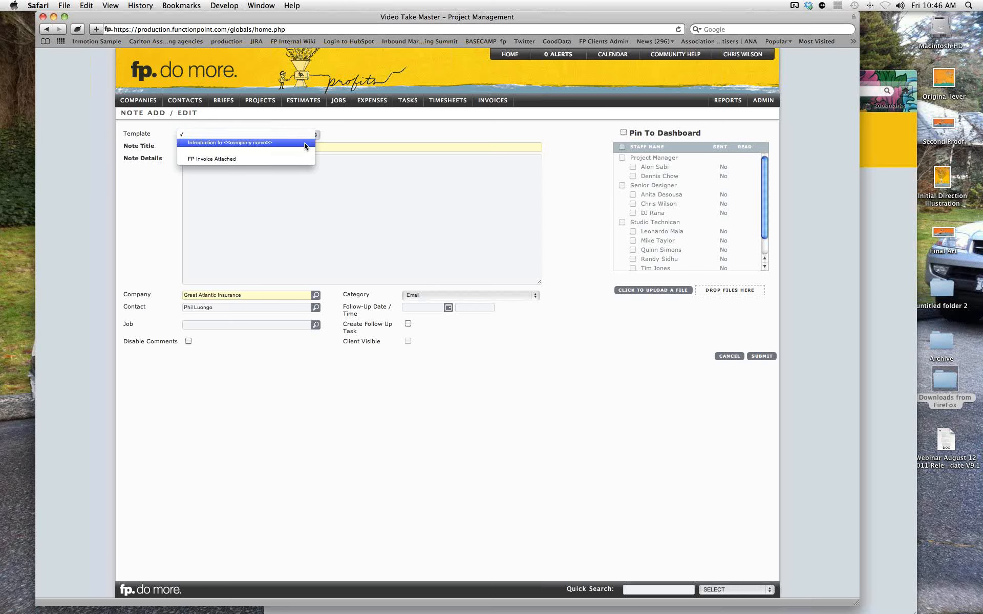
{"action": "left_click", "coordinate": [304, 143]}
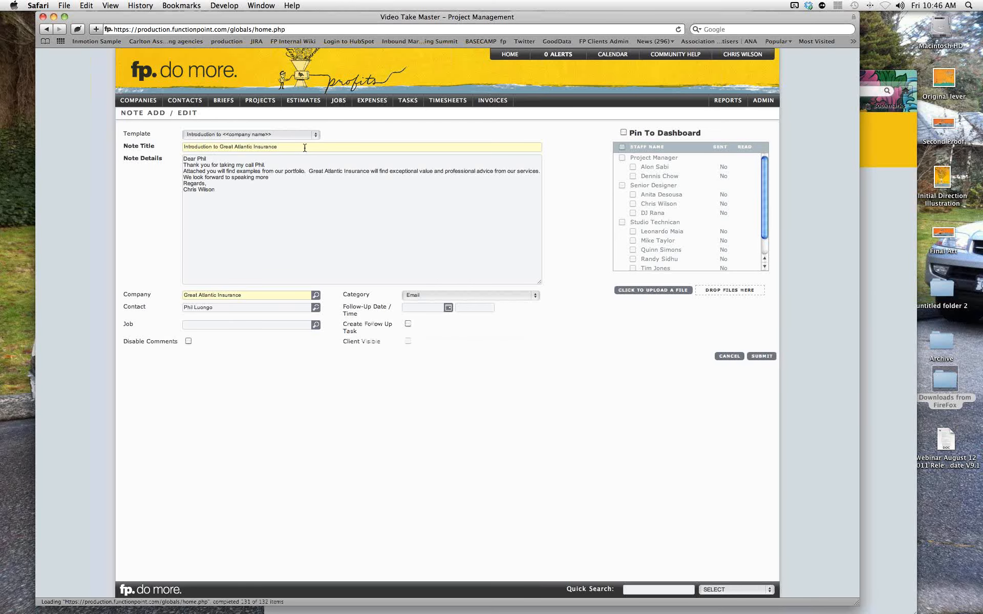